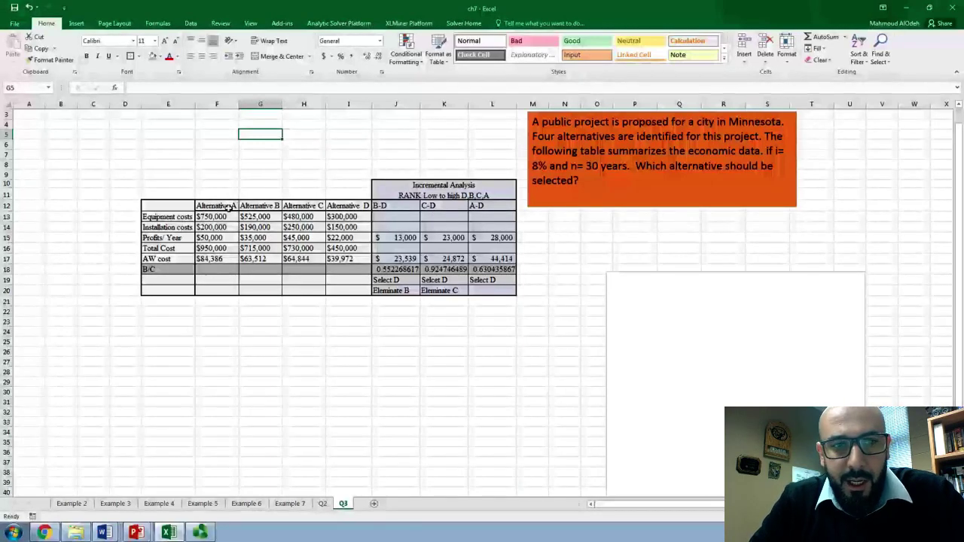
- Review the equipment cost, installation cost, yearly profit and total cost rows for the four alternatives
click(190, 218)
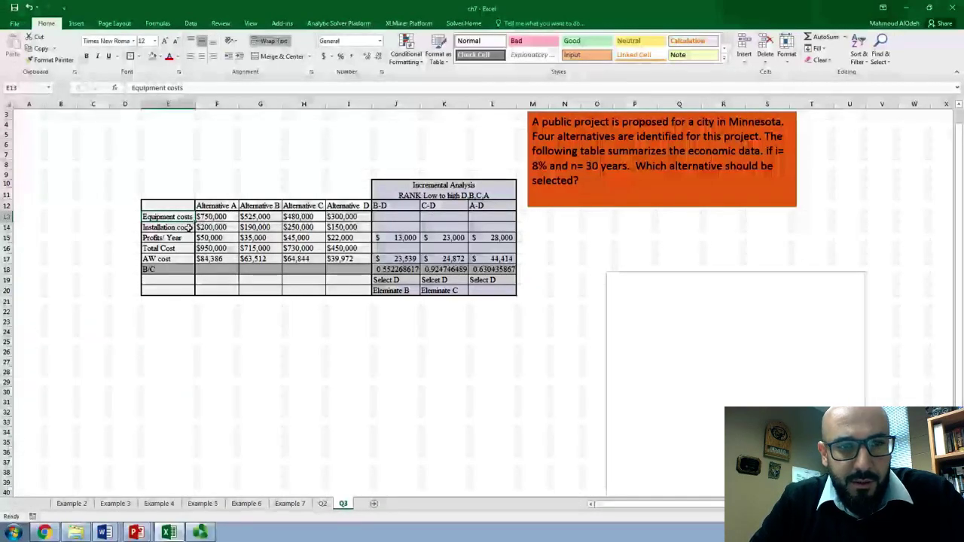
click(188, 227)
click(181, 239)
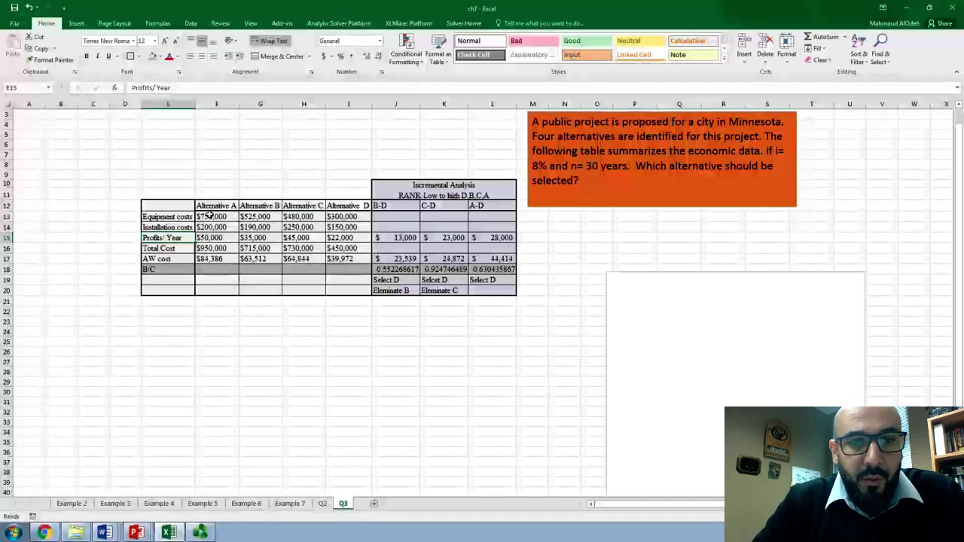
drag(175, 217, 353, 255)
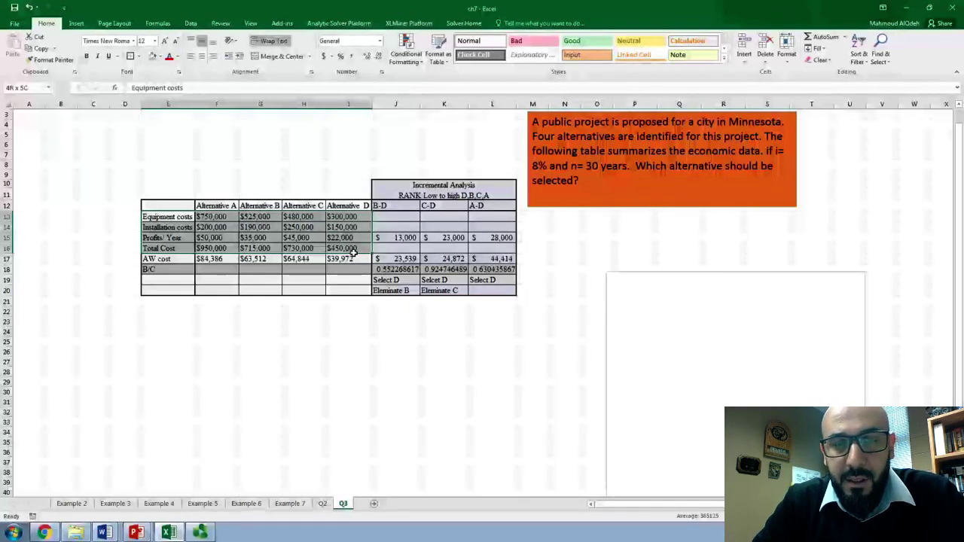
drag(352, 254, 351, 243)
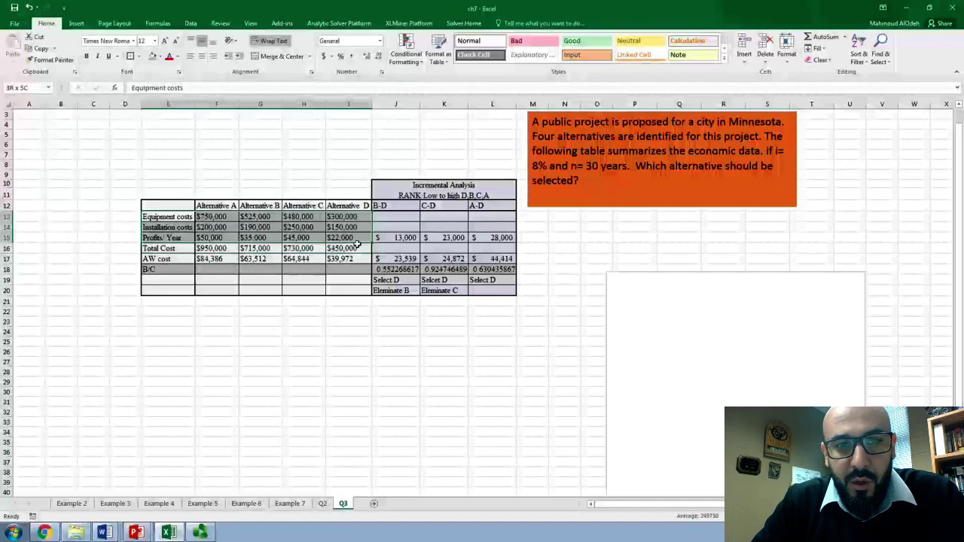
drag(159, 248, 332, 251)
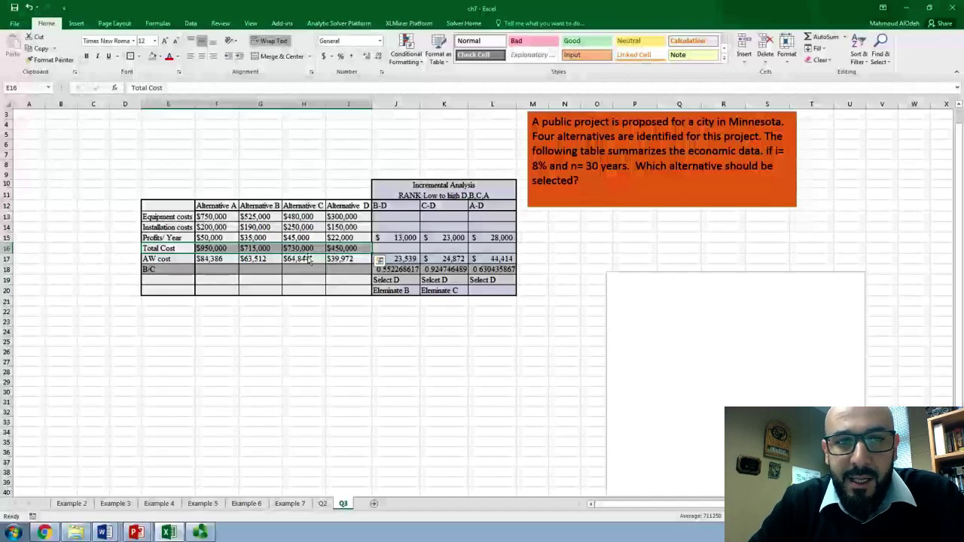
- Inspect the total cost and AW cost formulas of Alternative A in F16 and F17
double_click(231, 249)
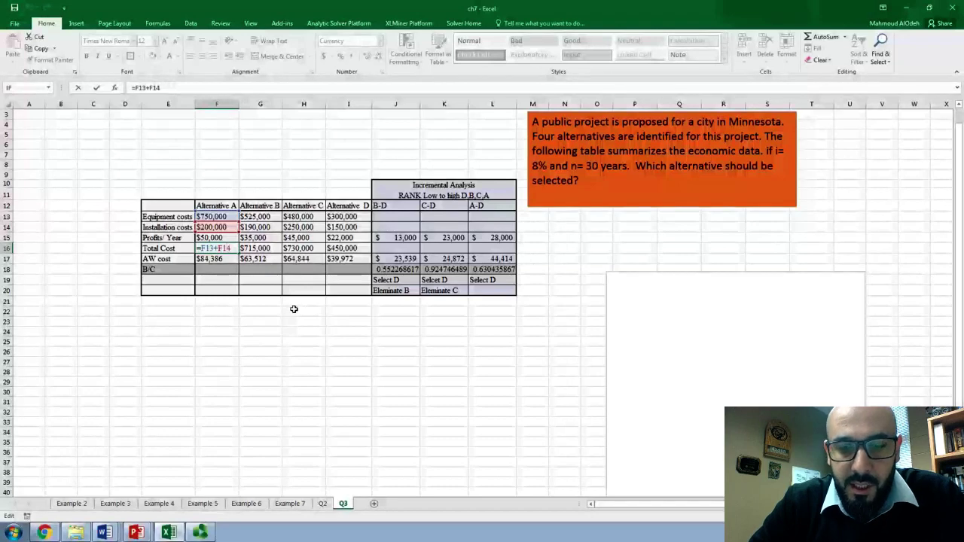
key(Return)
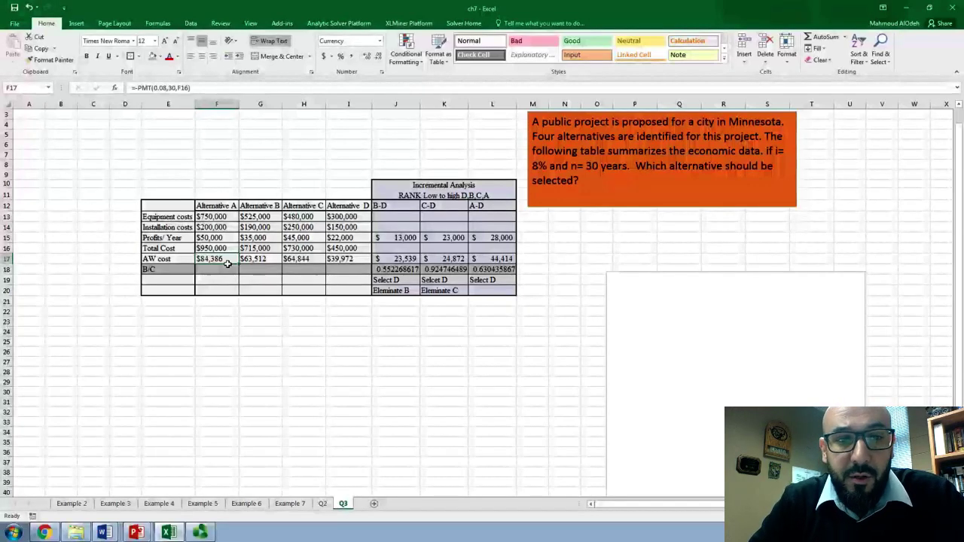
double_click(230, 264)
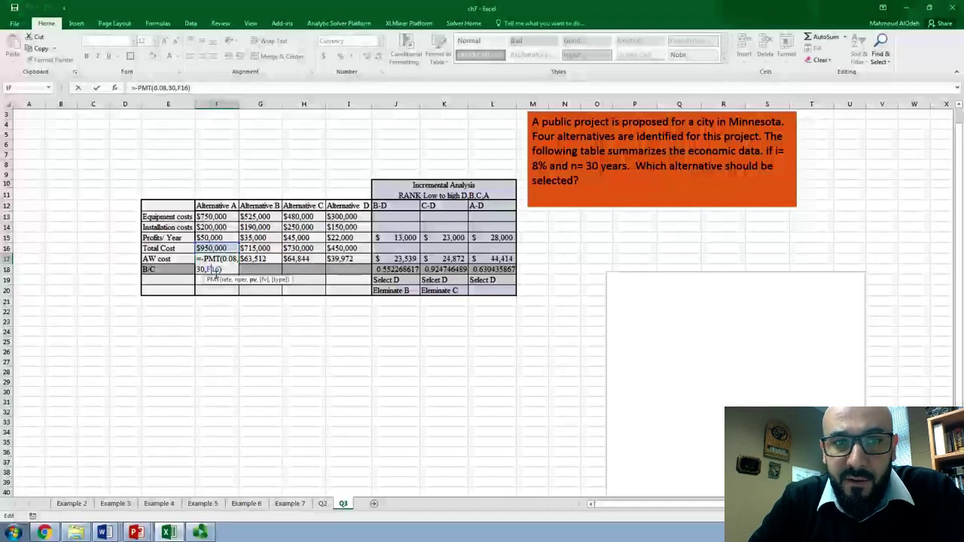
key(Return)
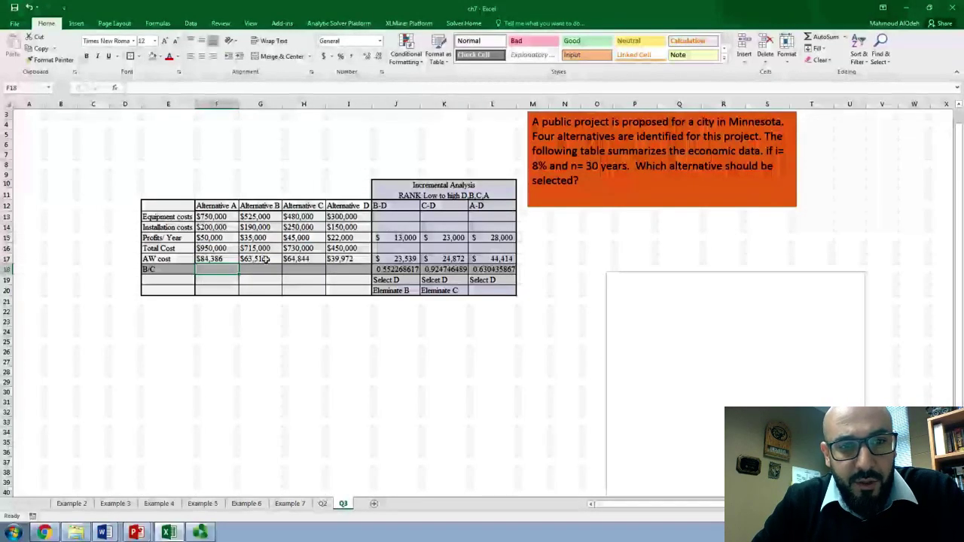
- Inspect the total cost and AW cost formulas of Alternative B in G16 and G17
click(265, 259)
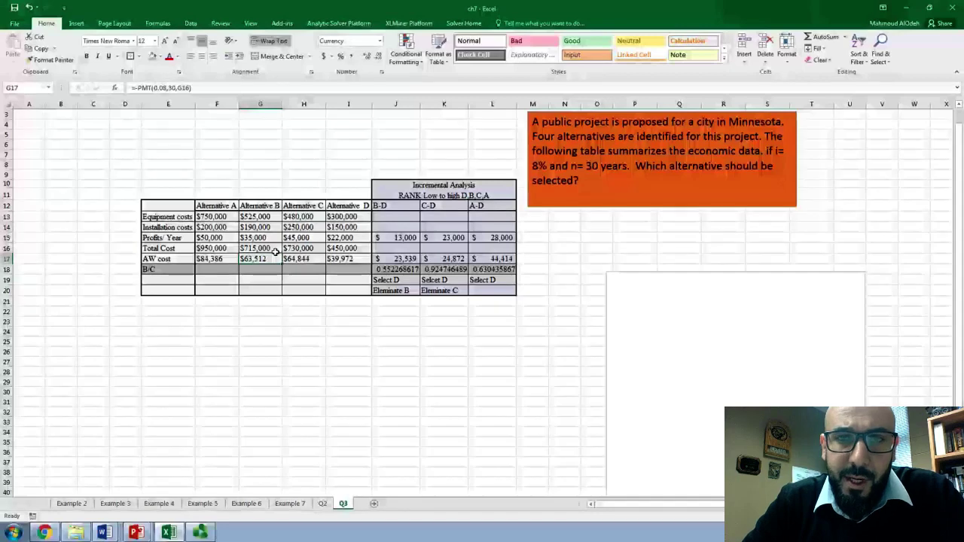
click(276, 251)
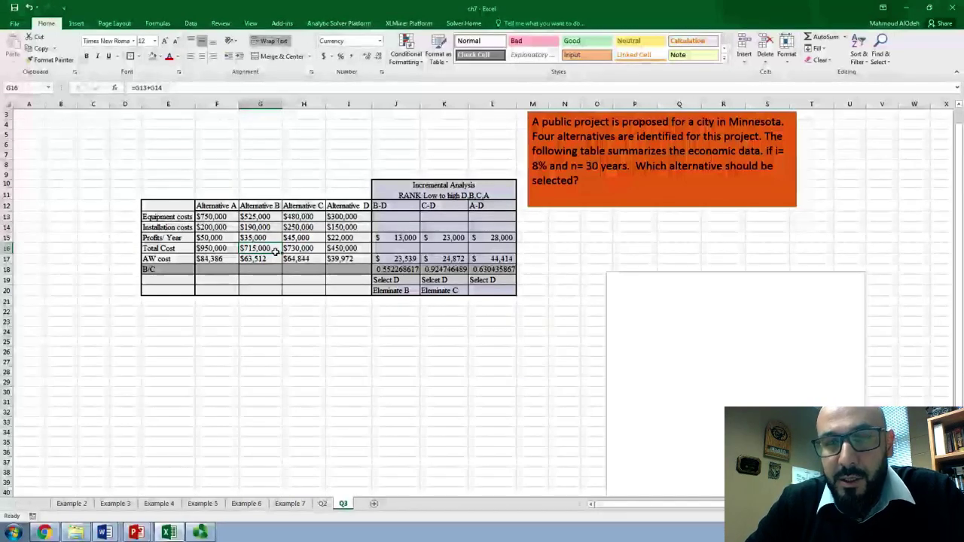
double_click(275, 250)
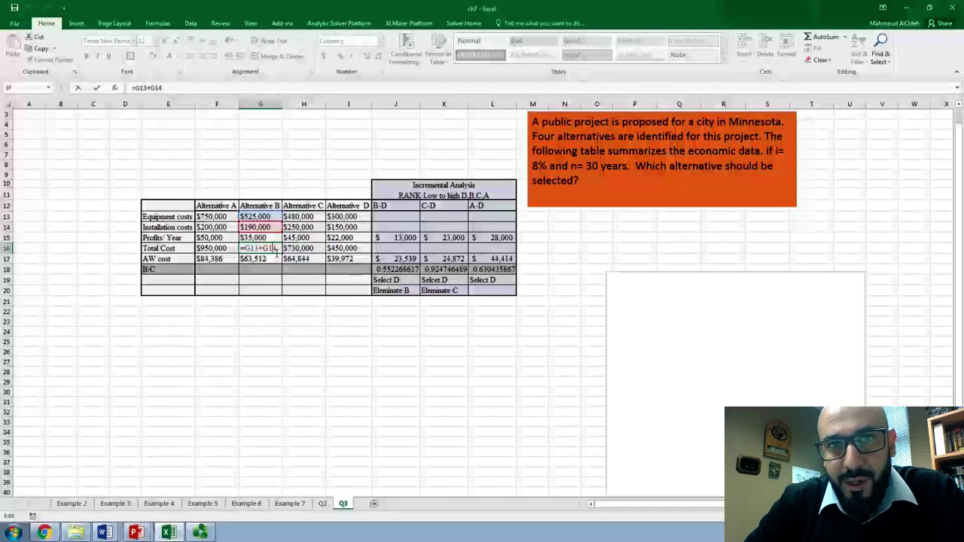
key(Return)
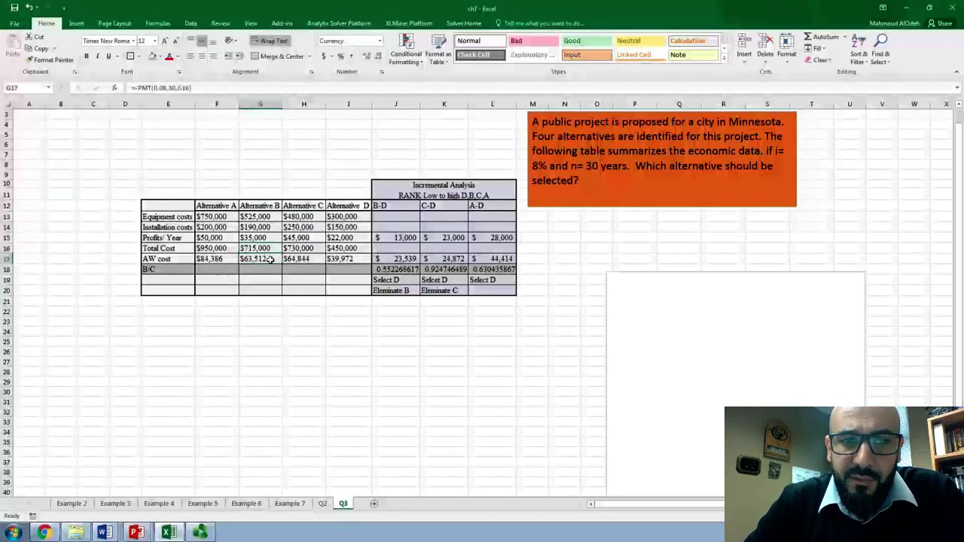
double_click(270, 260)
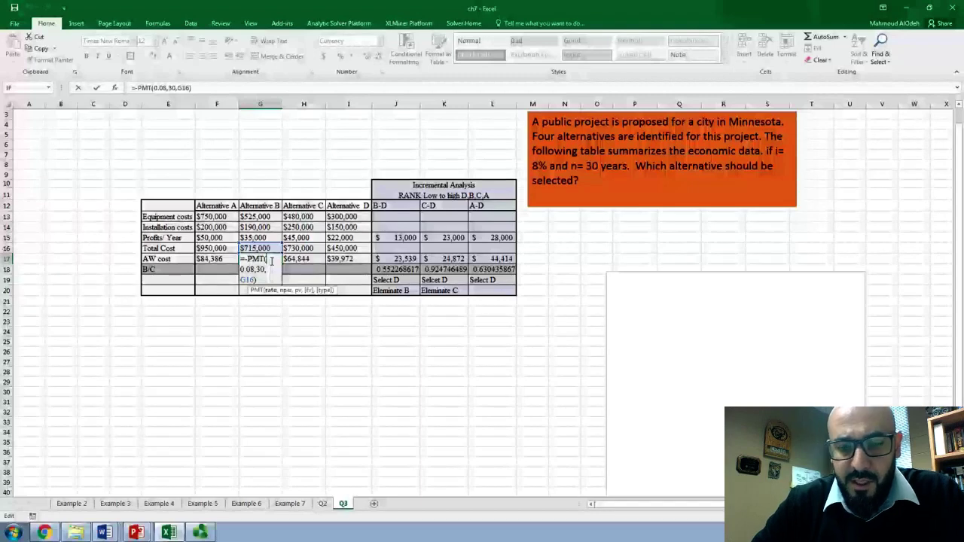
key(Return)
click(277, 259)
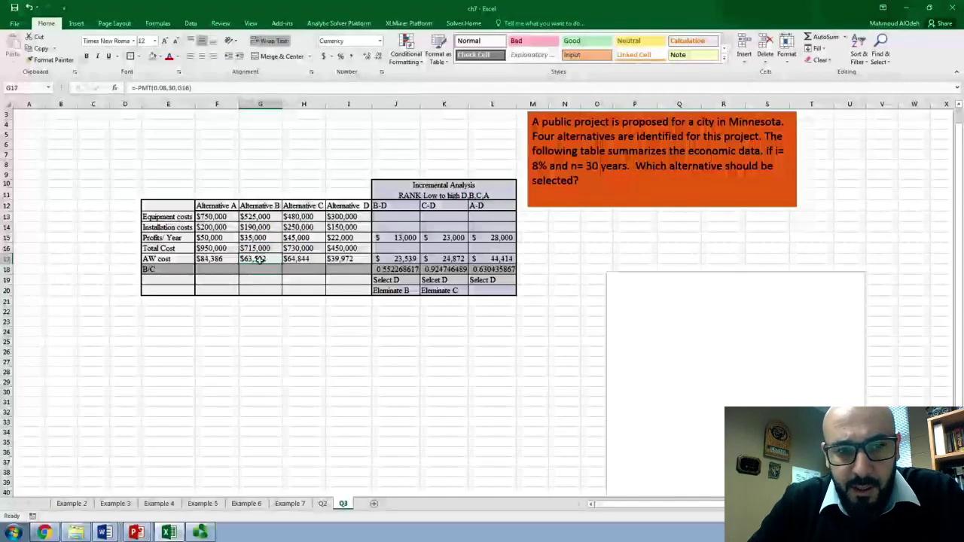
double_click(276, 261)
key(Escape)
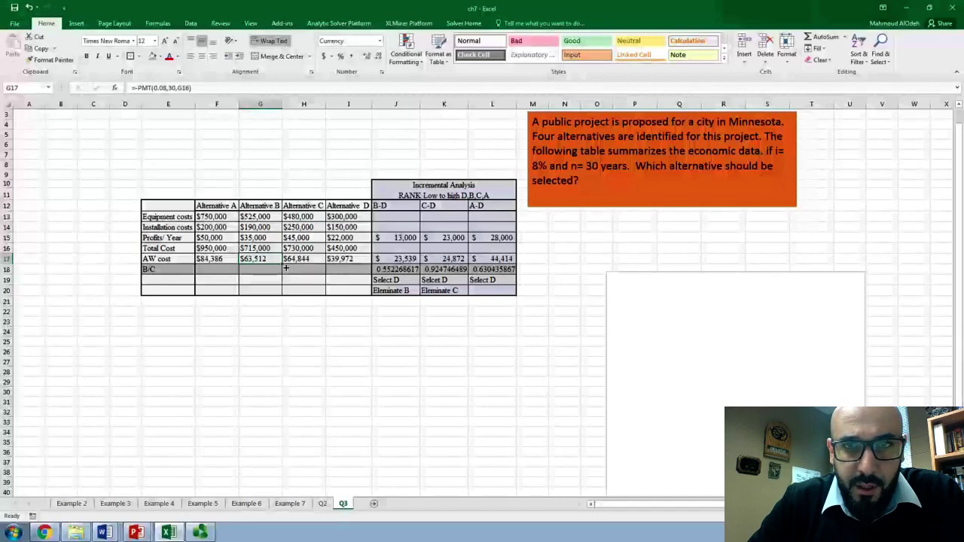
- Check the AW cost formulas of Alternatives C and D in H17 and I17, including the PMT arguments
click(305, 260)
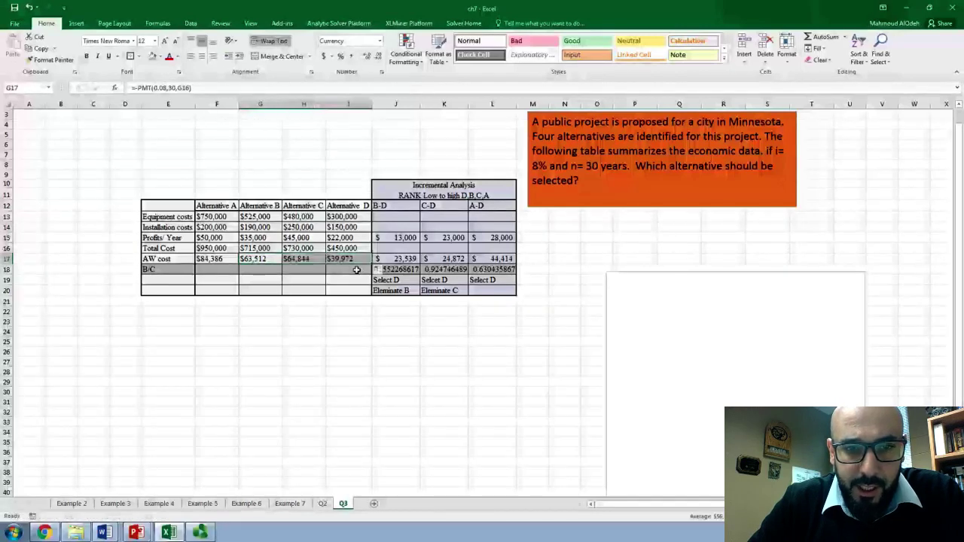
double_click(305, 260)
click(349, 259)
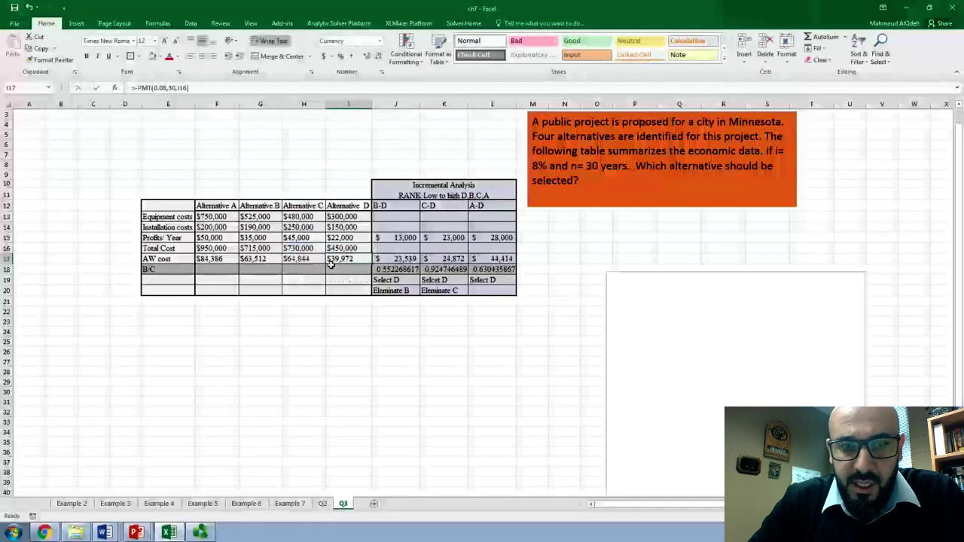
double_click(350, 260)
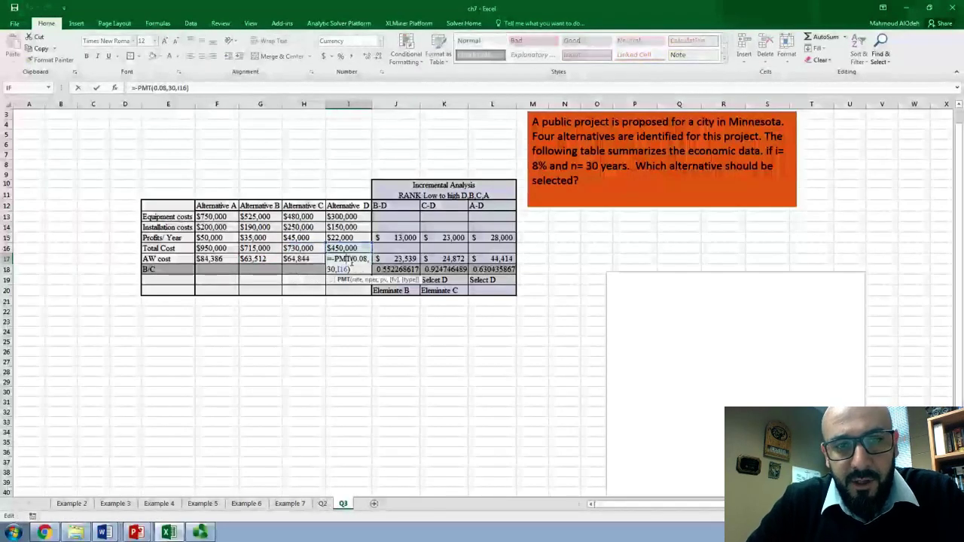
key(Return)
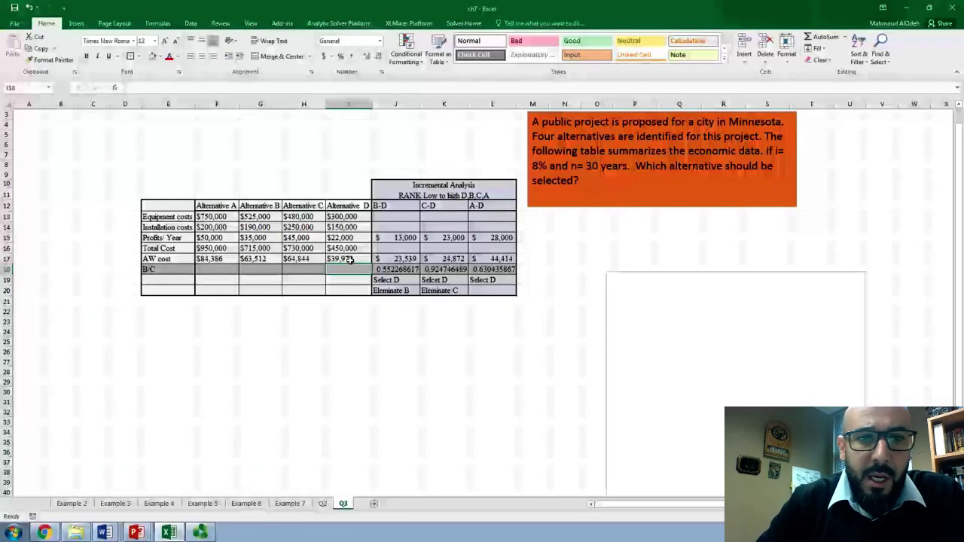
click(350, 259)
double_click(350, 259)
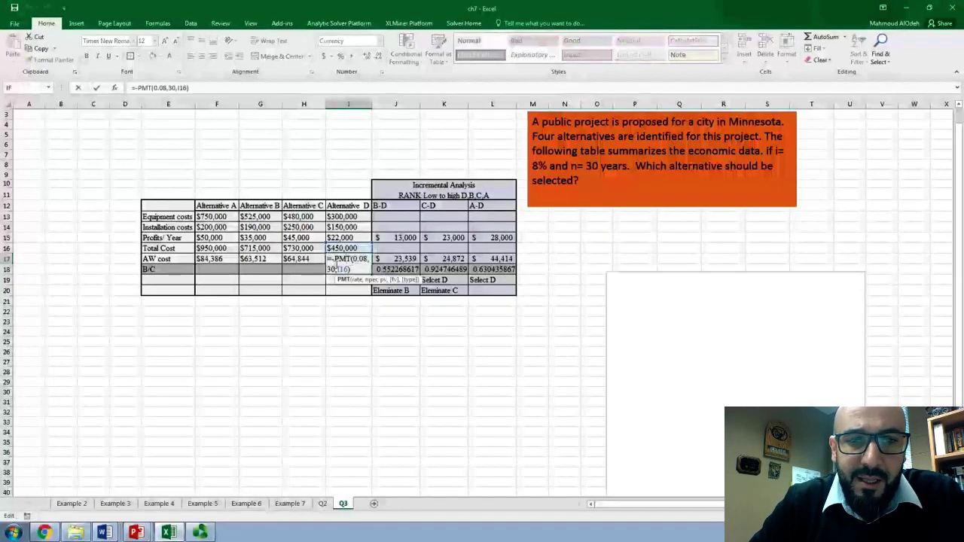
click(339, 263)
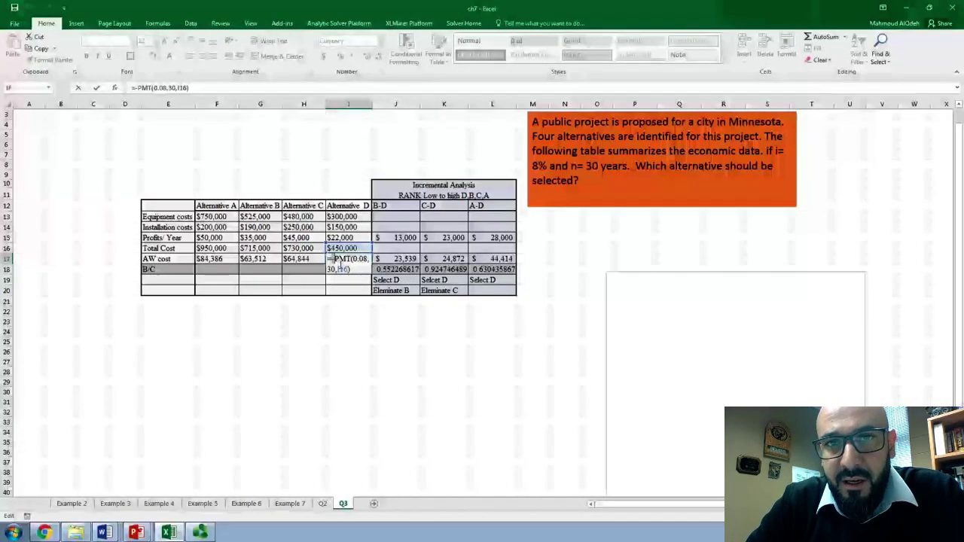
key(Return)
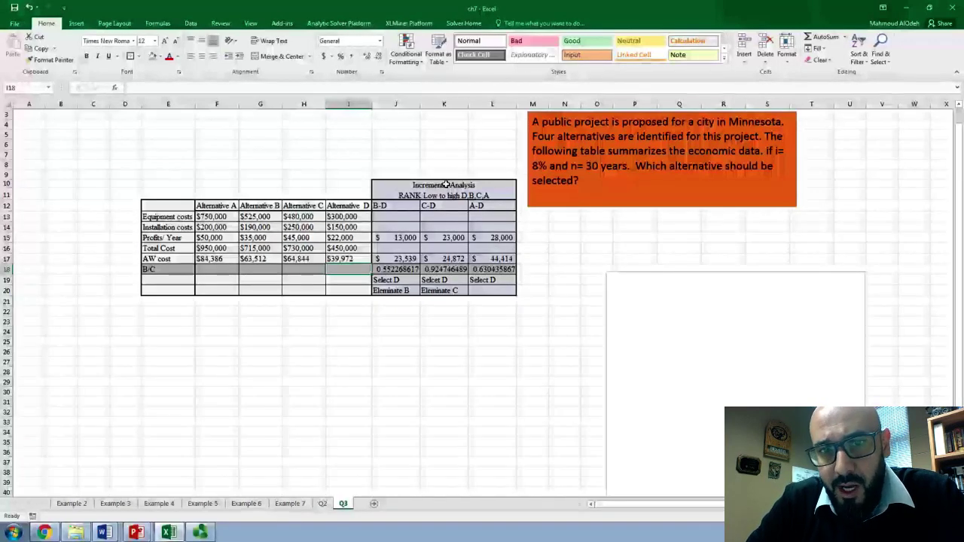
- Compare the Total Cost row with the low-to-high ranking in the Incremental Analysis heading and its first comparison, B-D
click(216, 269)
drag(157, 251, 350, 250)
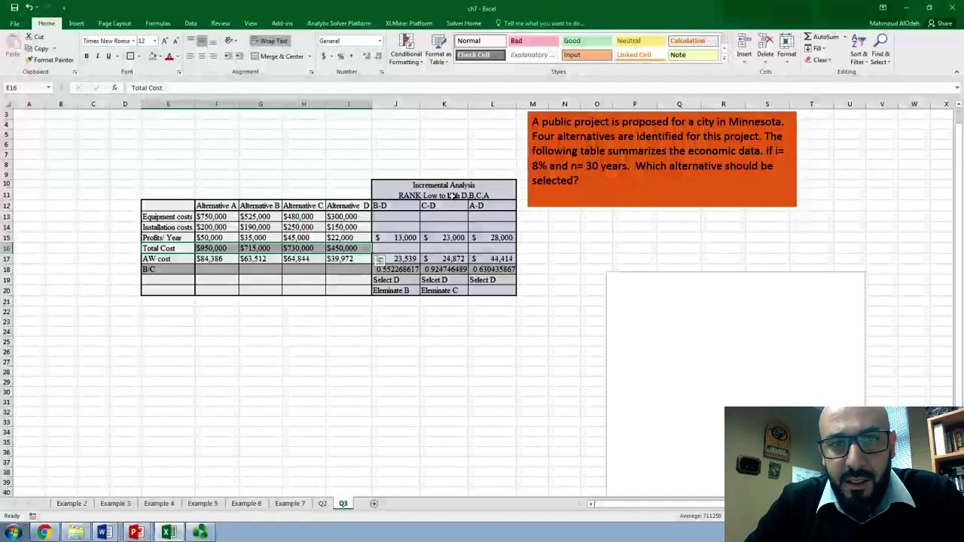
click(453, 196)
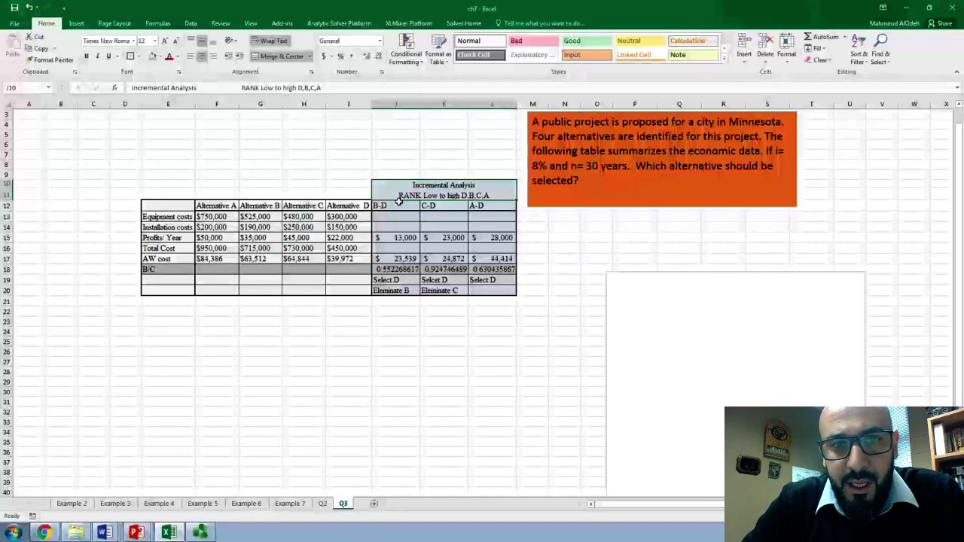
double_click(396, 206)
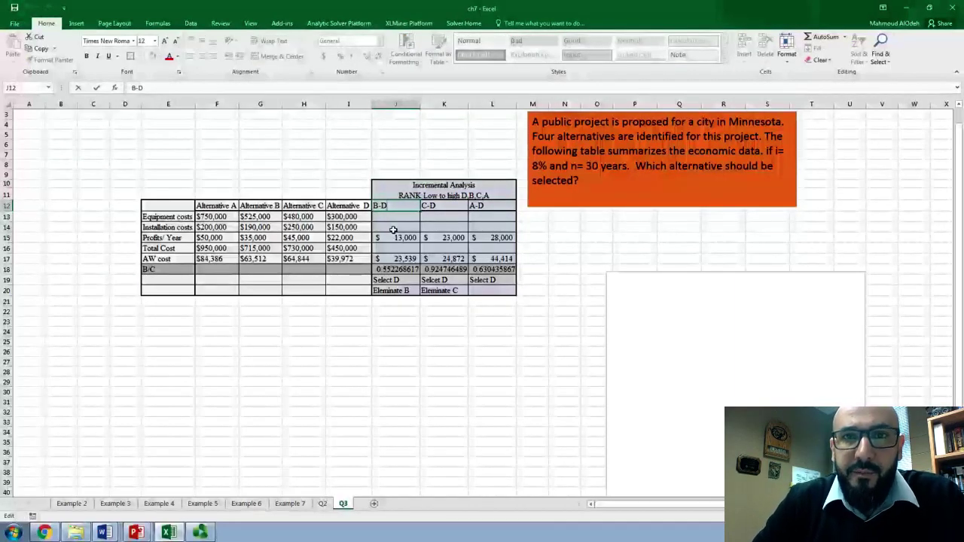
key(Return)
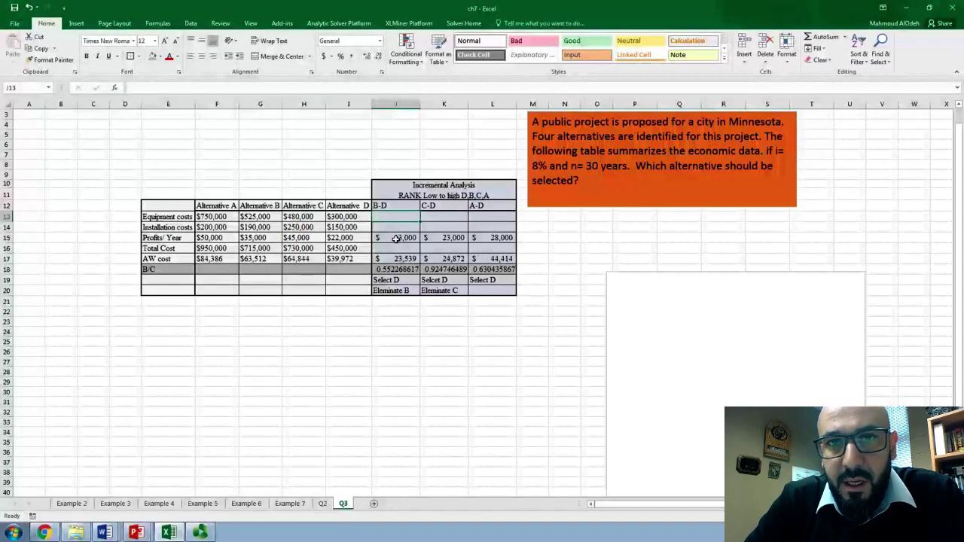
- Inspect the B-D incremental formulas for yearly profit in J15 and AW cost in J17
click(396, 239)
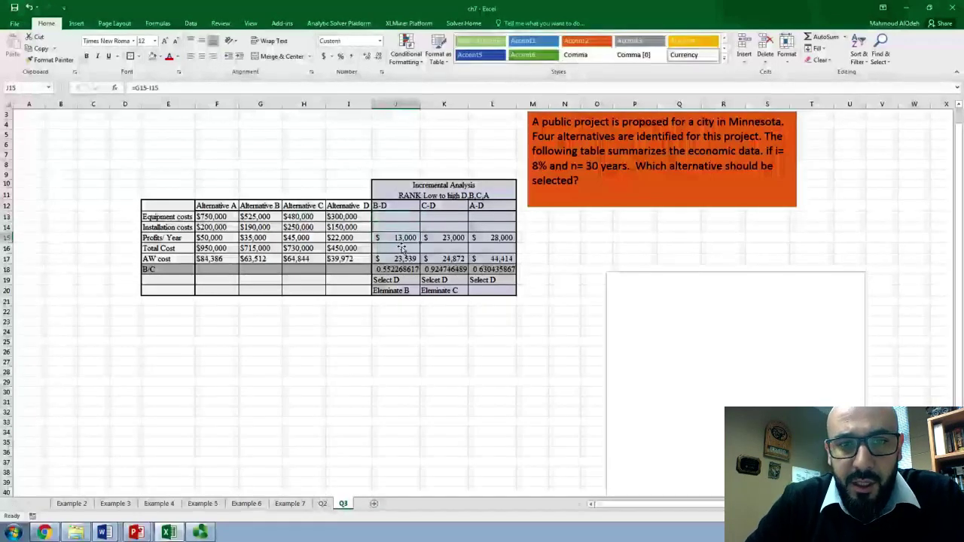
double_click(403, 239)
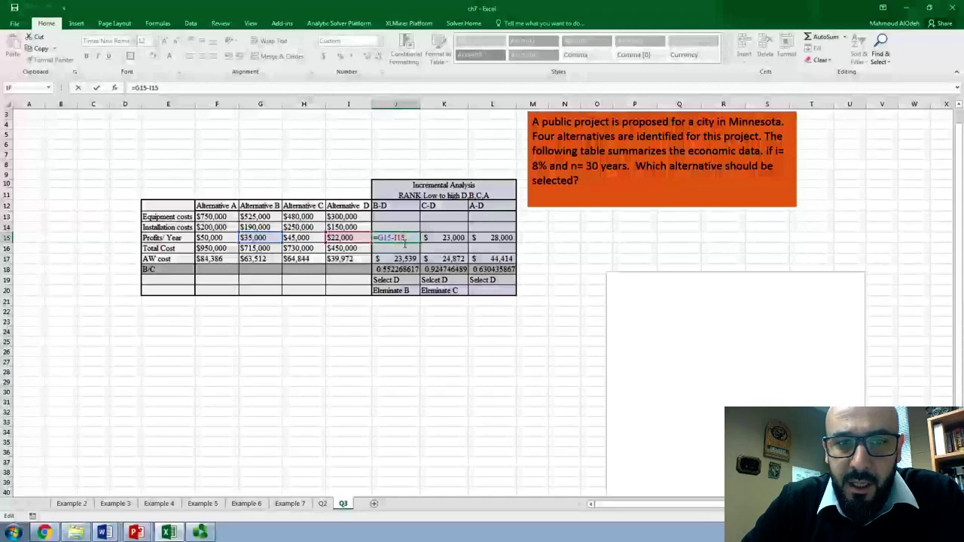
key(Return)
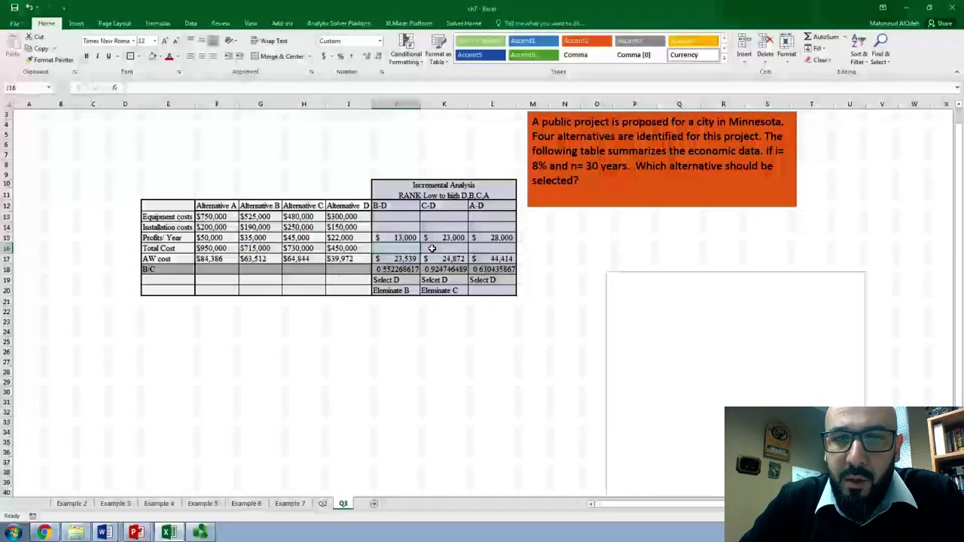
click(414, 258)
text(=G17-I17)
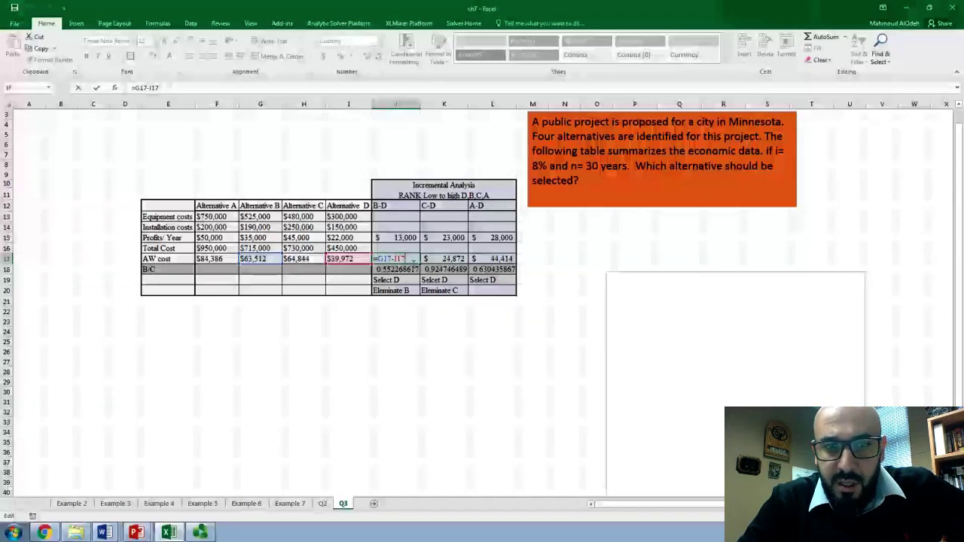
key(Return)
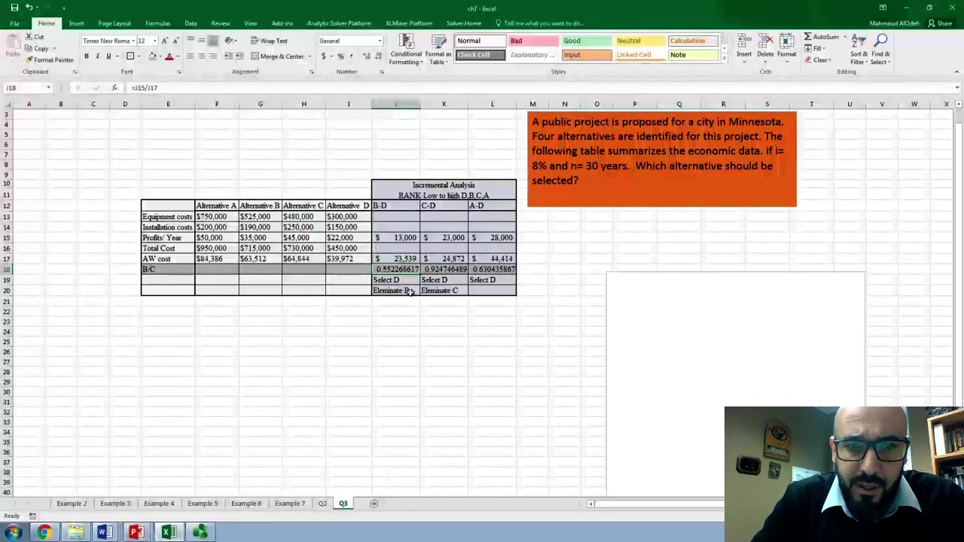
- Inspect the B/C ratio formula of the B-D comparison in J18
double_click(410, 272)
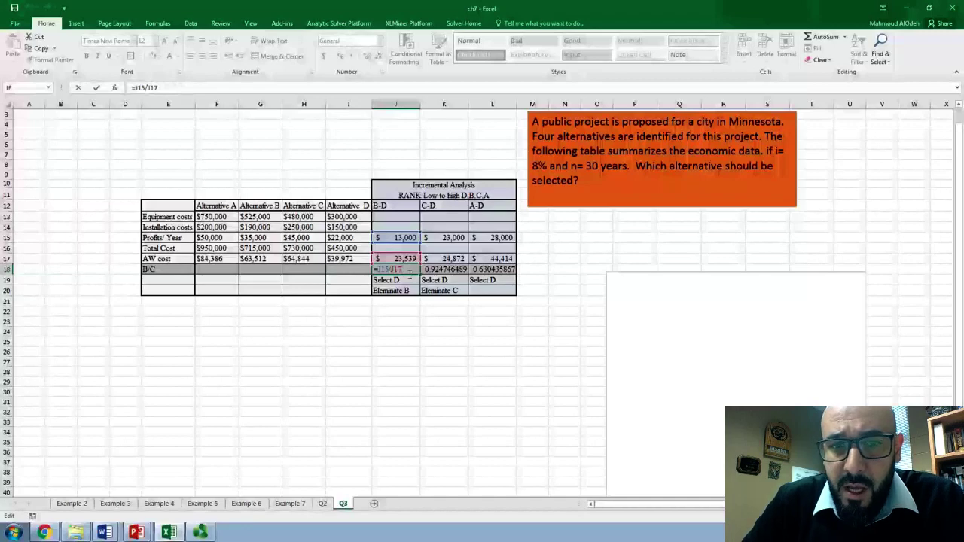
key(Return)
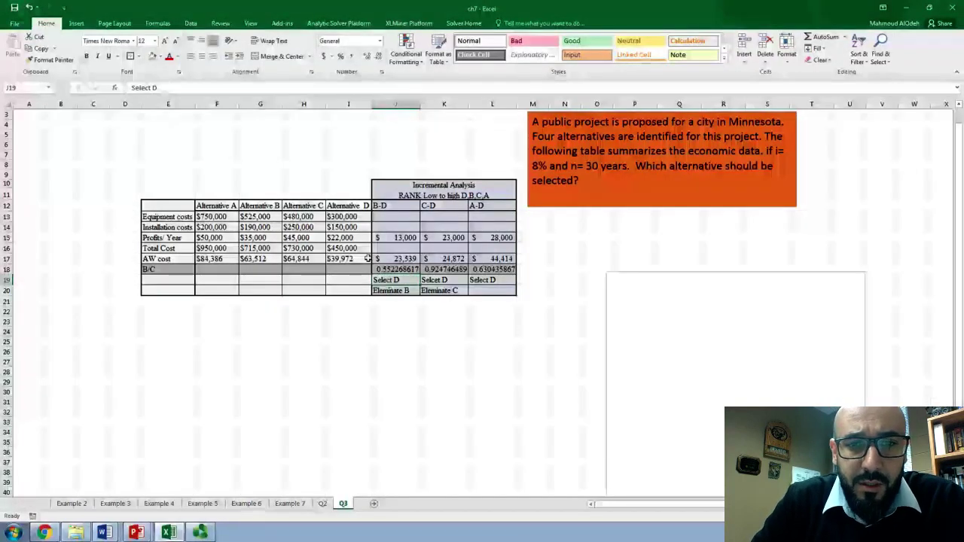
click(222, 23)
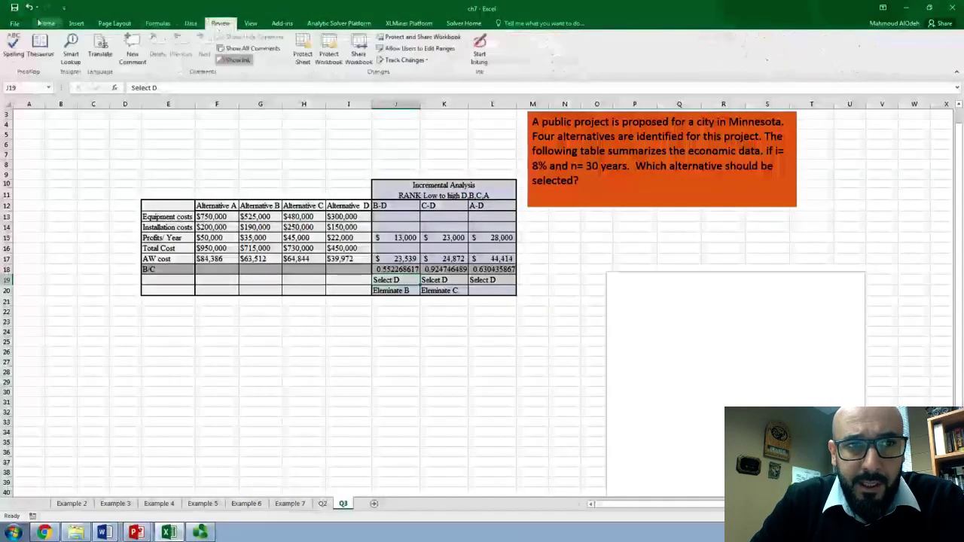
- Spell-check the sheet, skipping "i" and correcting Selcet to Select in K19 and Eleminate to Eliminate in J20 and K20
click(13, 49)
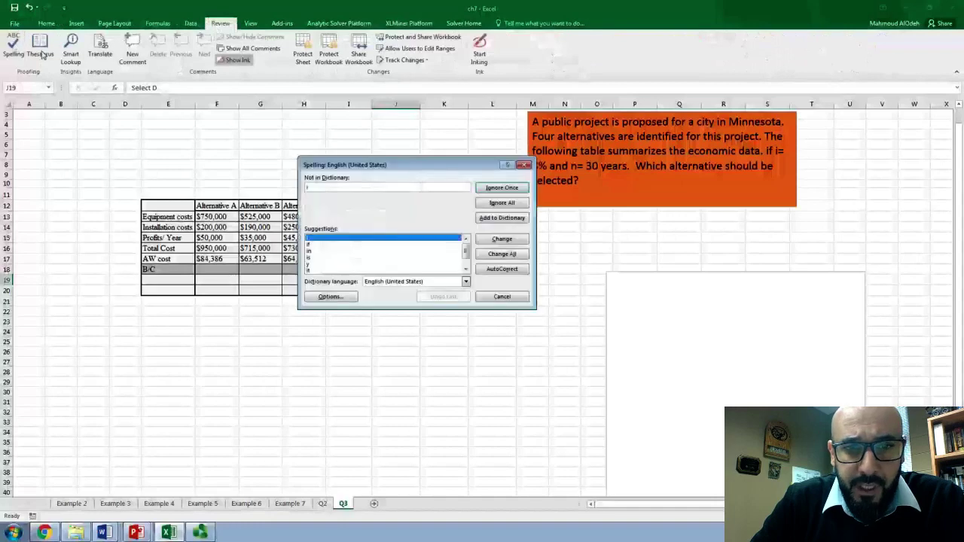
click(483, 187)
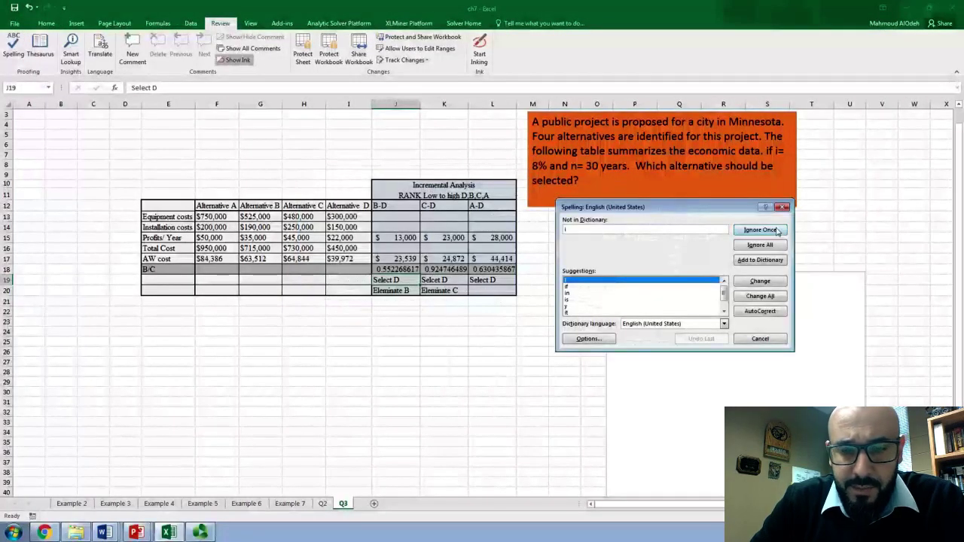
click(778, 232)
click(760, 229)
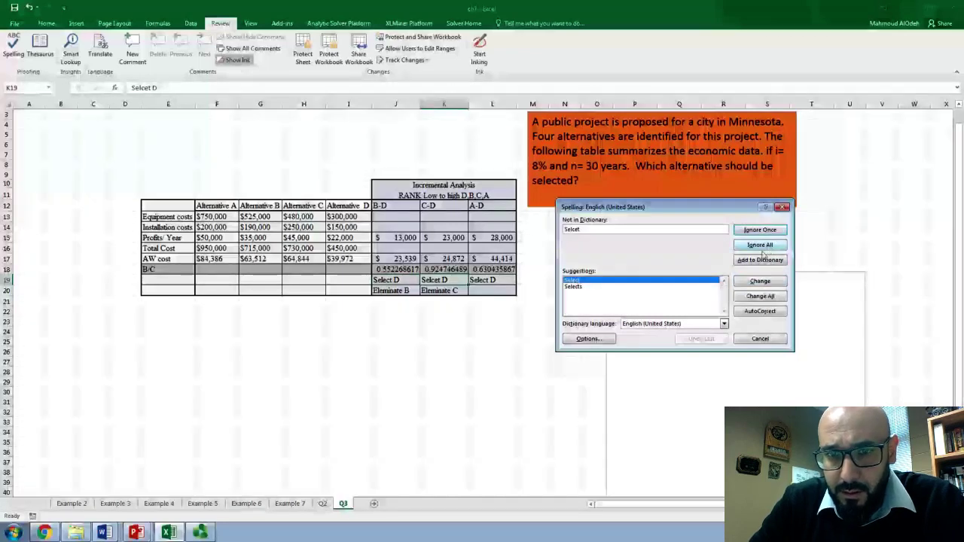
click(760, 281)
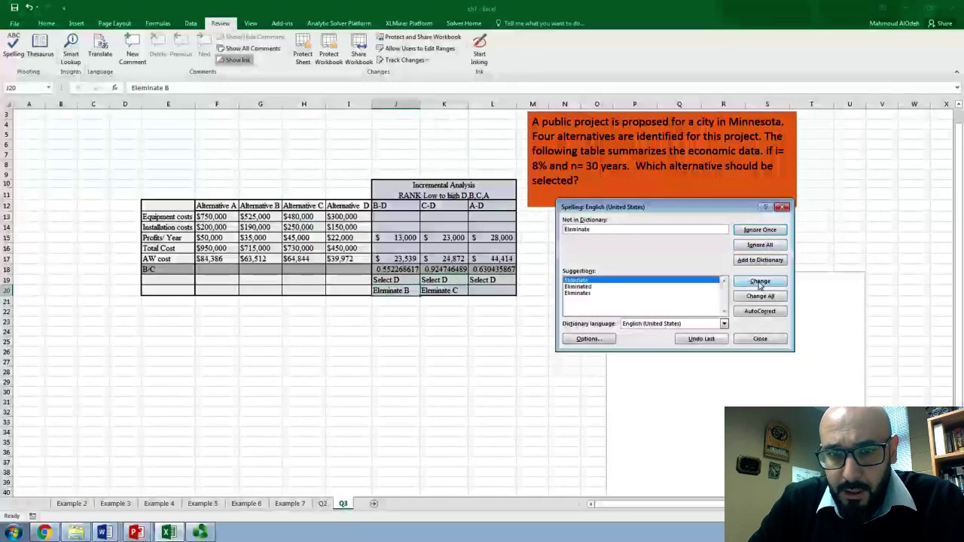
click(760, 282)
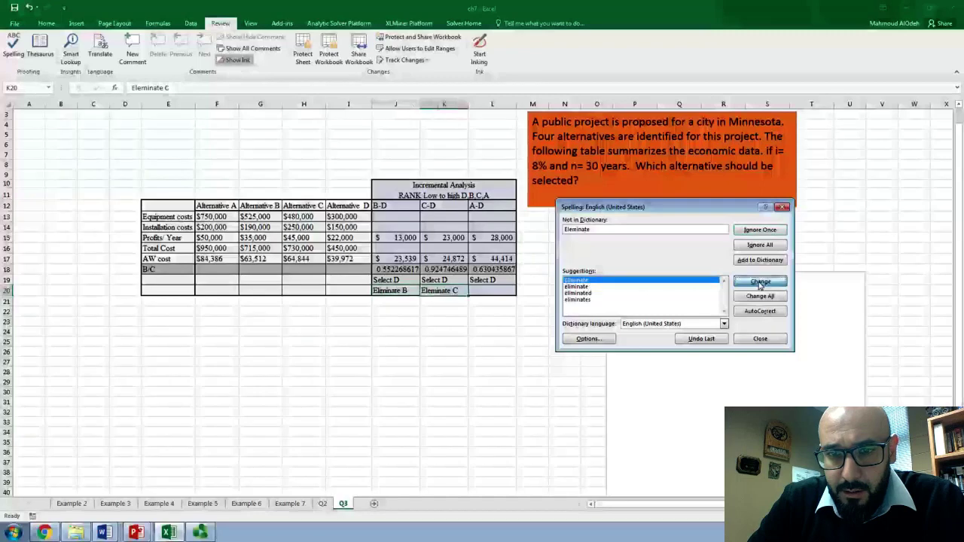
click(760, 284)
click(463, 294)
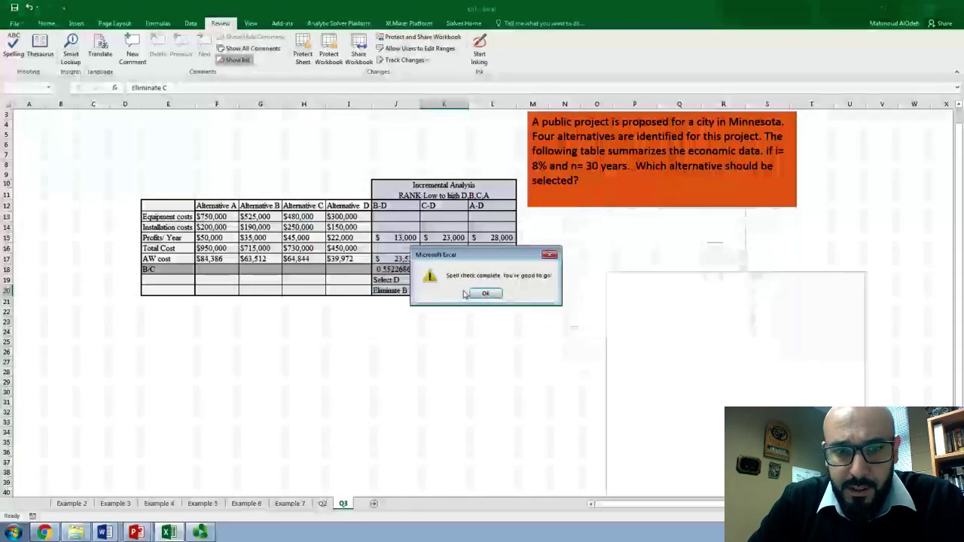
click(486, 293)
click(445, 313)
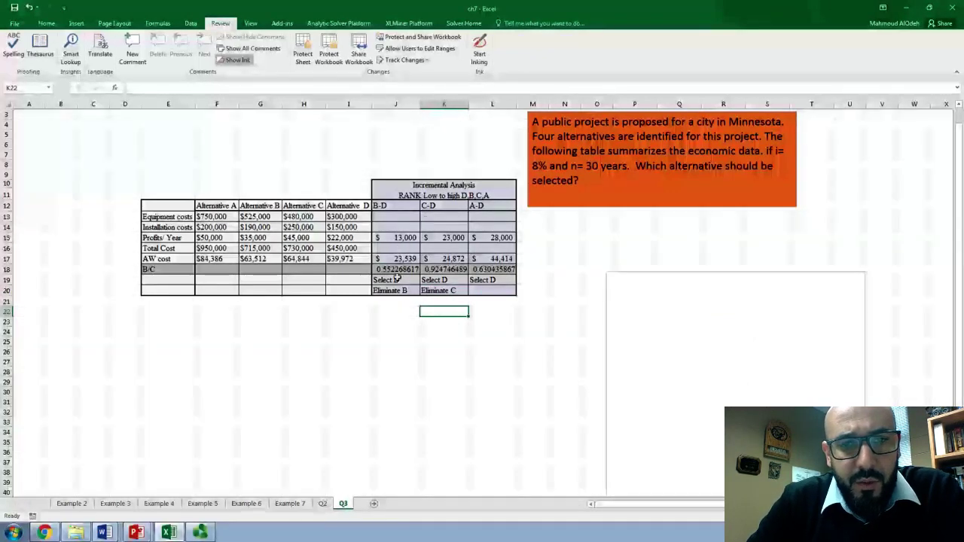
- Review the B-D decision in J19 and J20 and the C-D comparison column from its heading to the B/C ratio
click(397, 280)
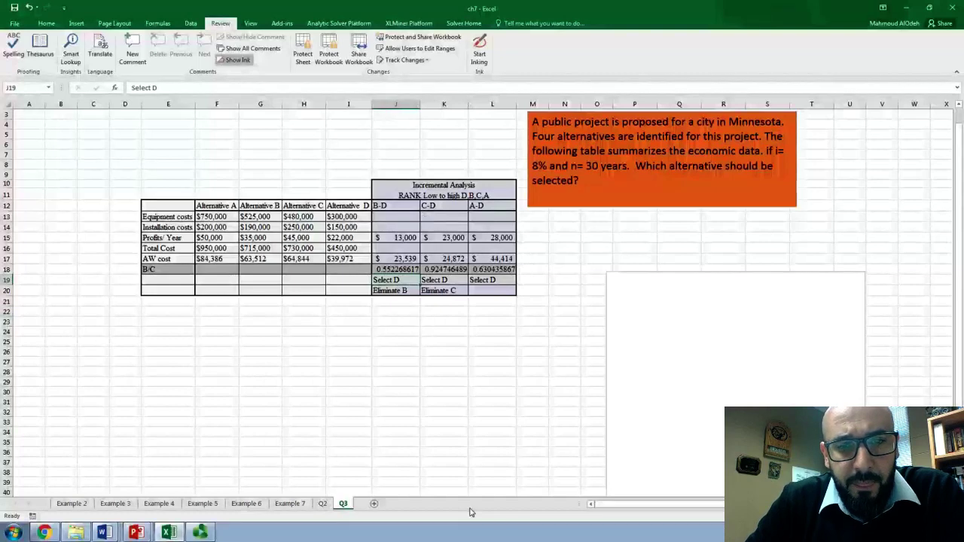
click(403, 290)
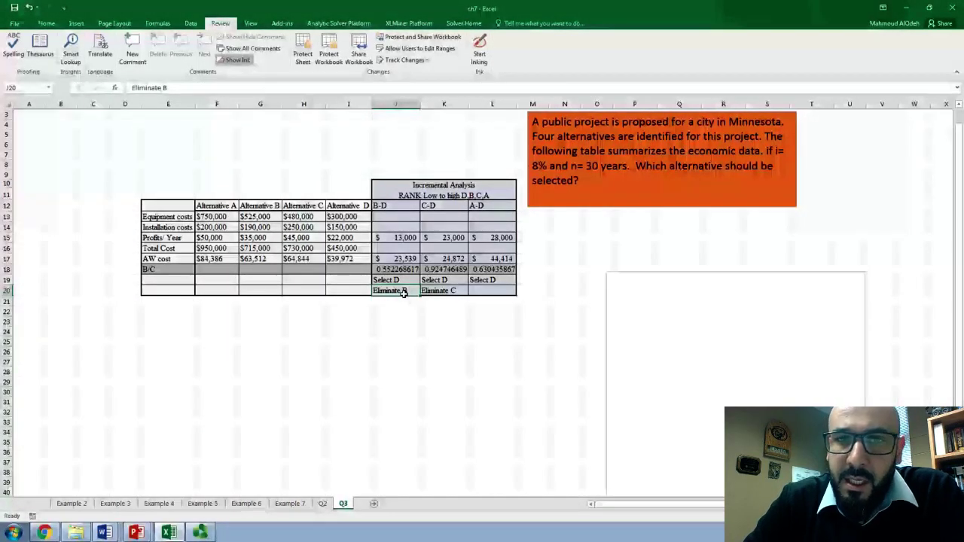
drag(452, 208, 450, 269)
click(450, 268)
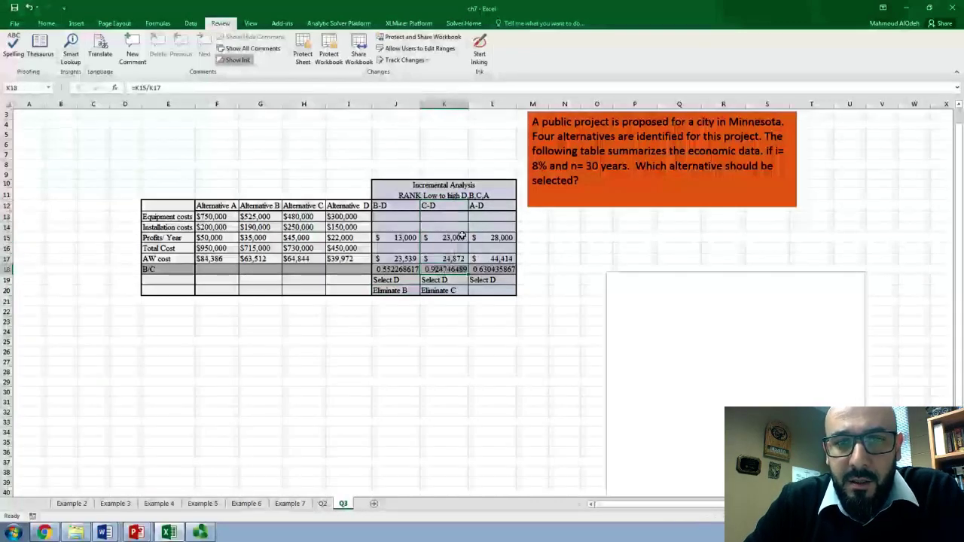
- Inspect the C-D incremental formulas for yearly profit in K15, AW cost in K17 and B/C ratio in K18
double_click(453, 242)
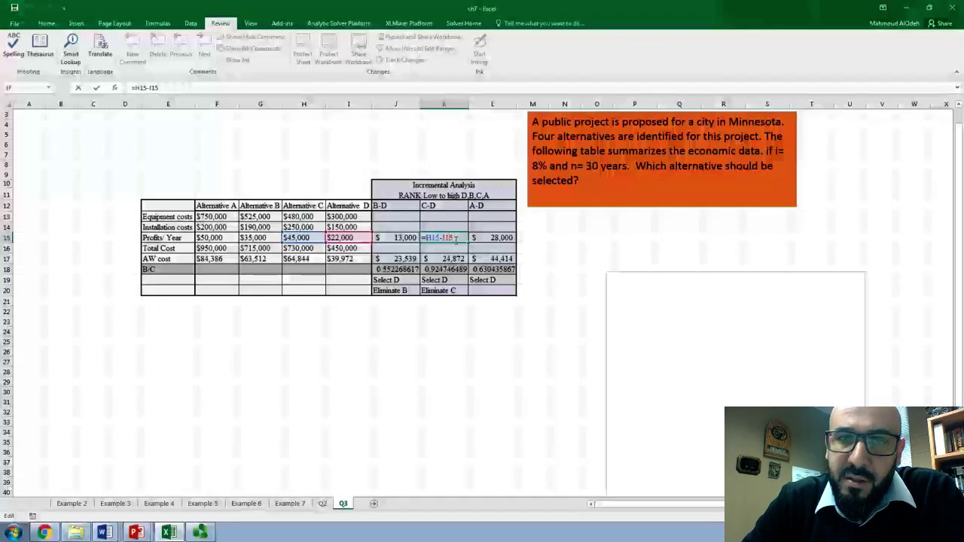
key(Return)
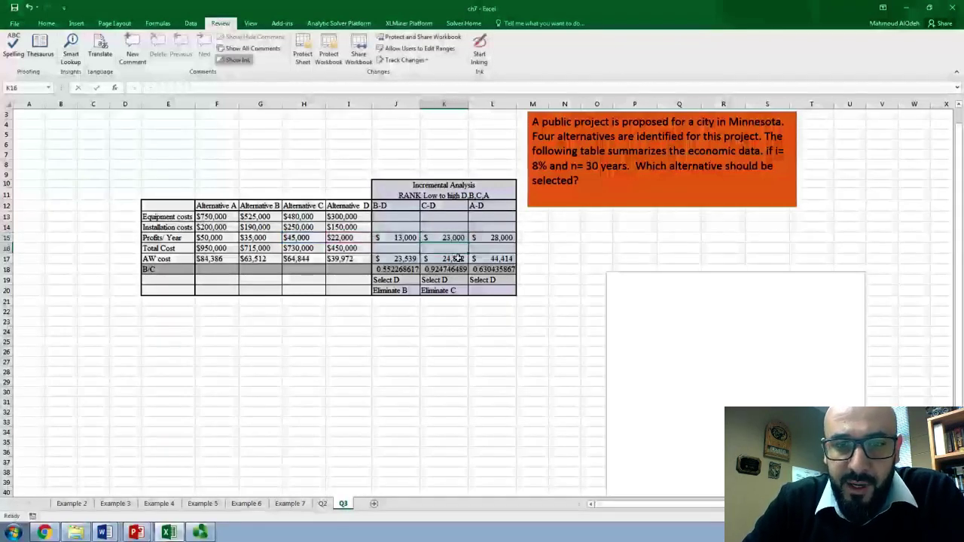
click(458, 259)
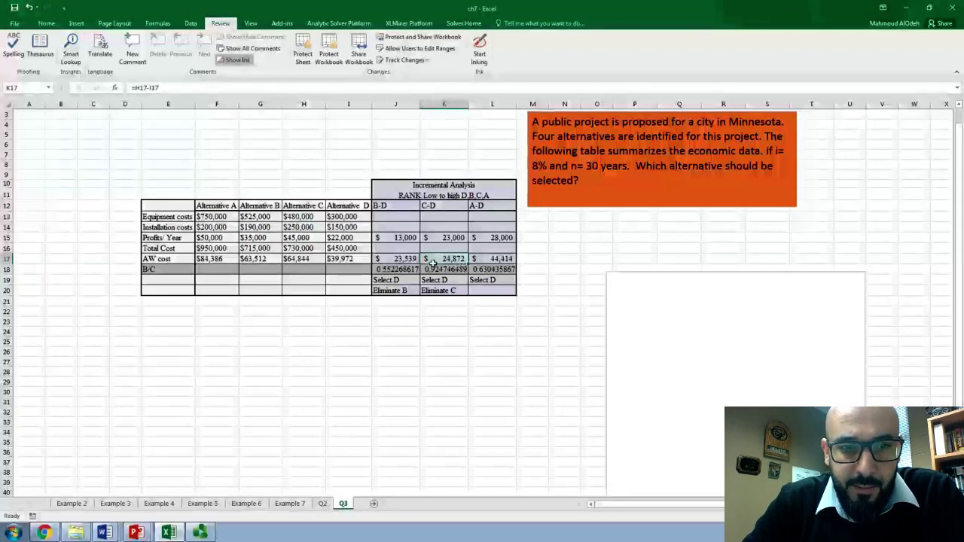
double_click(445, 259)
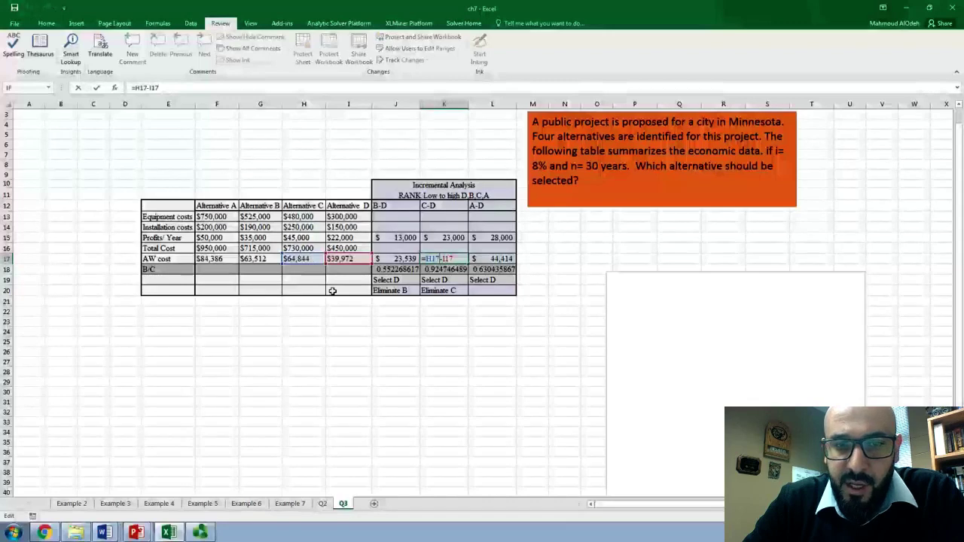
key(Return)
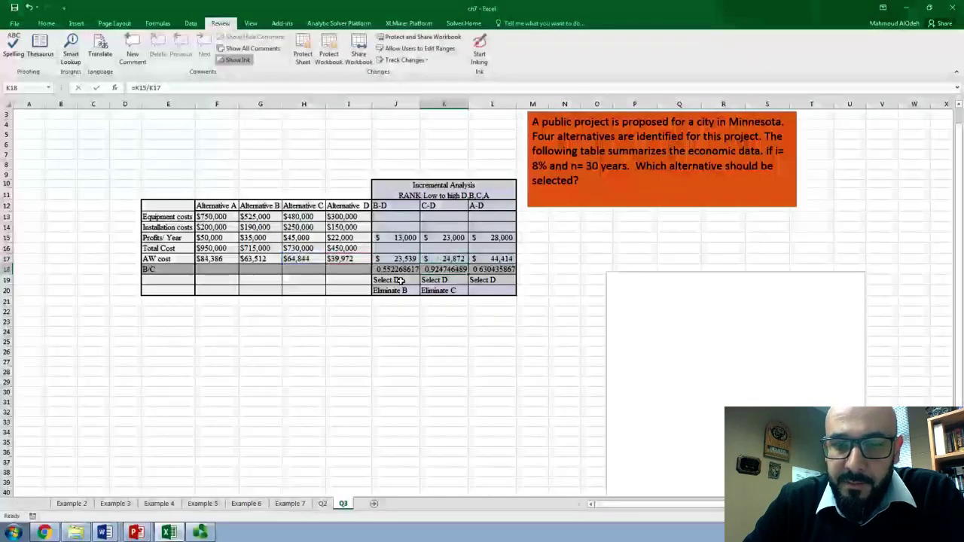
double_click(452, 272)
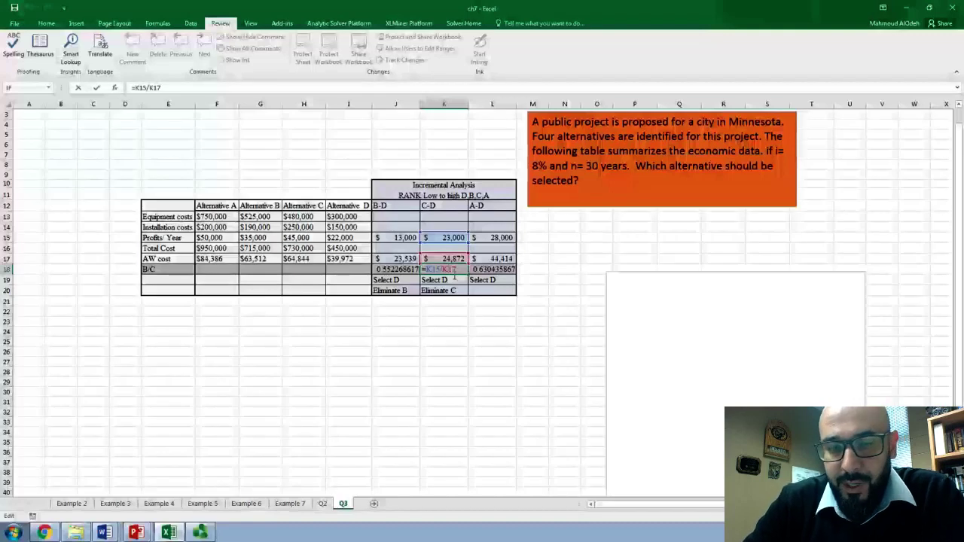
key(Return)
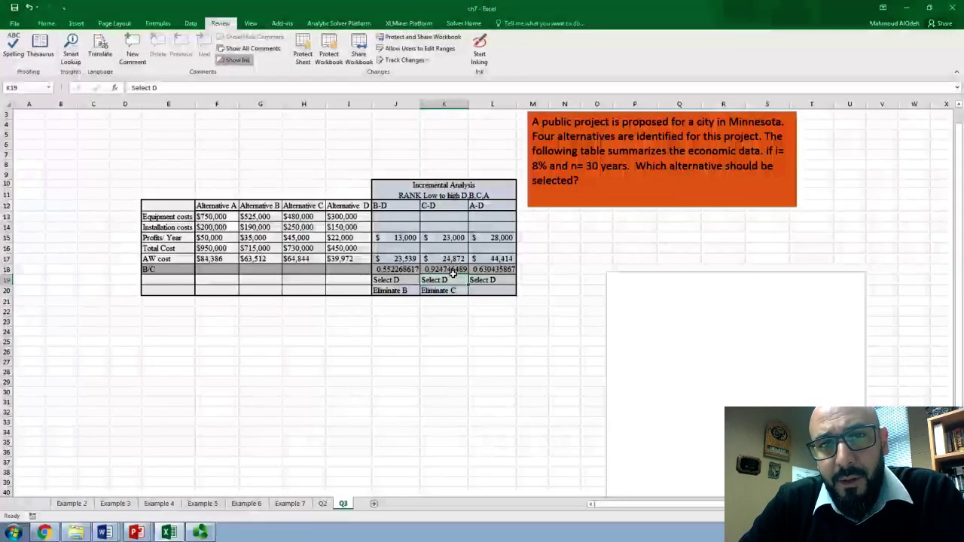
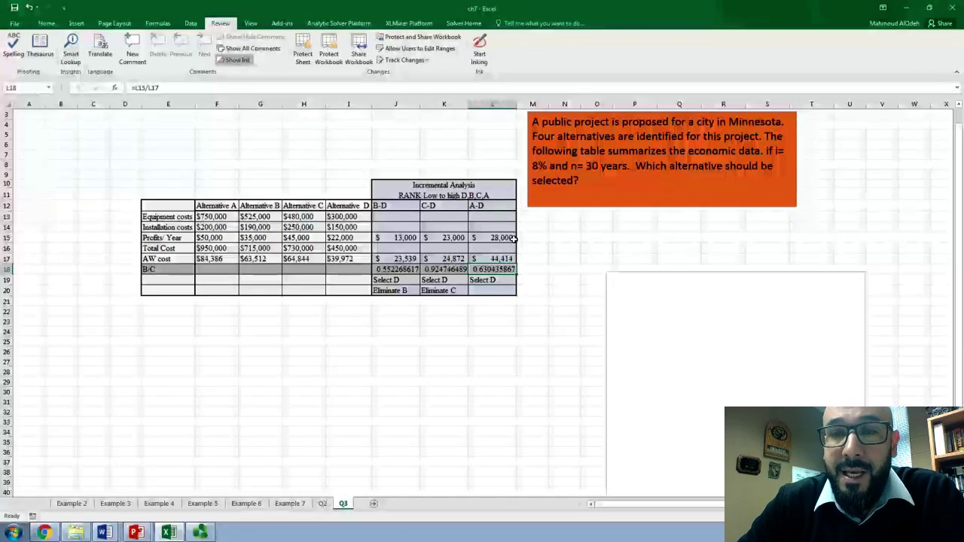
- Inspect the A-D incremental formulas for yearly profit in L15, AW cost in L17 and B/C ratio in L18
click(513, 238)
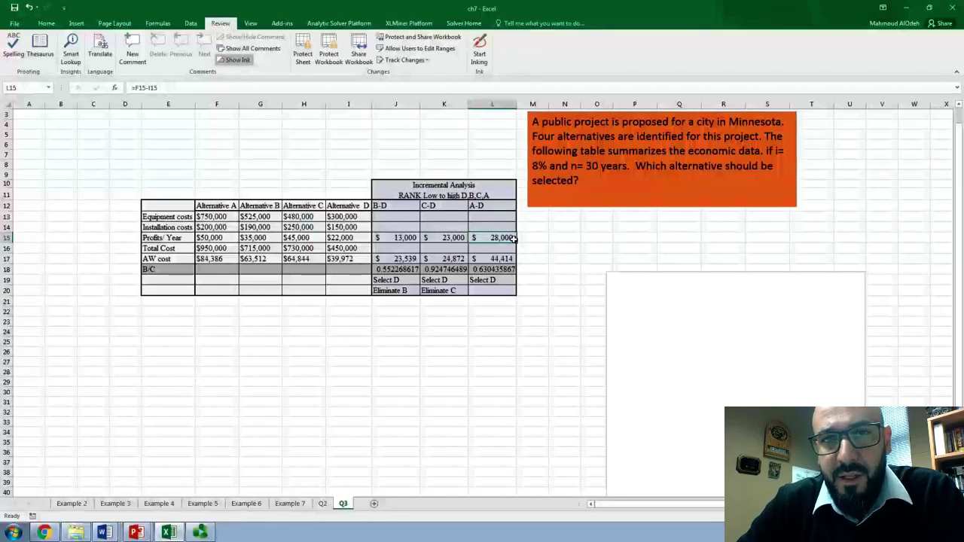
double_click(513, 238)
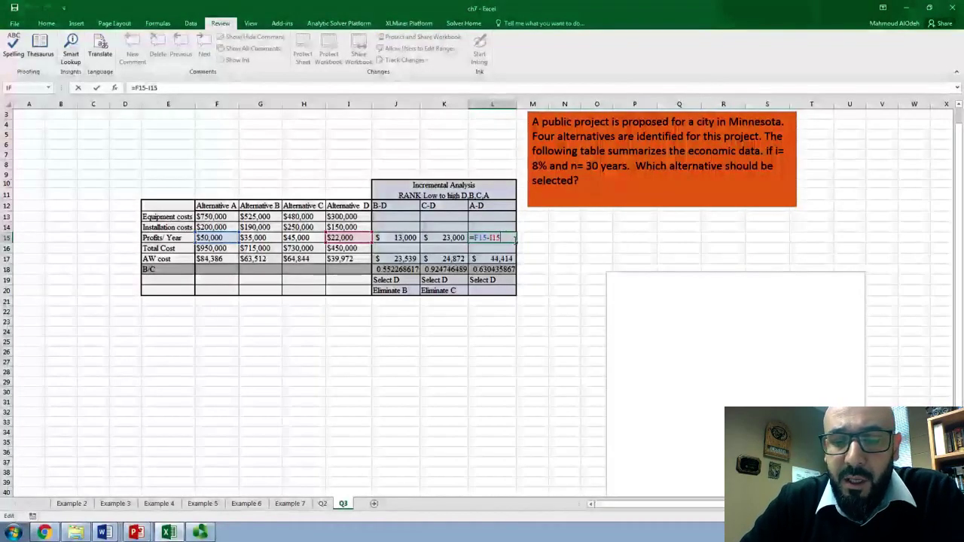
key(Return)
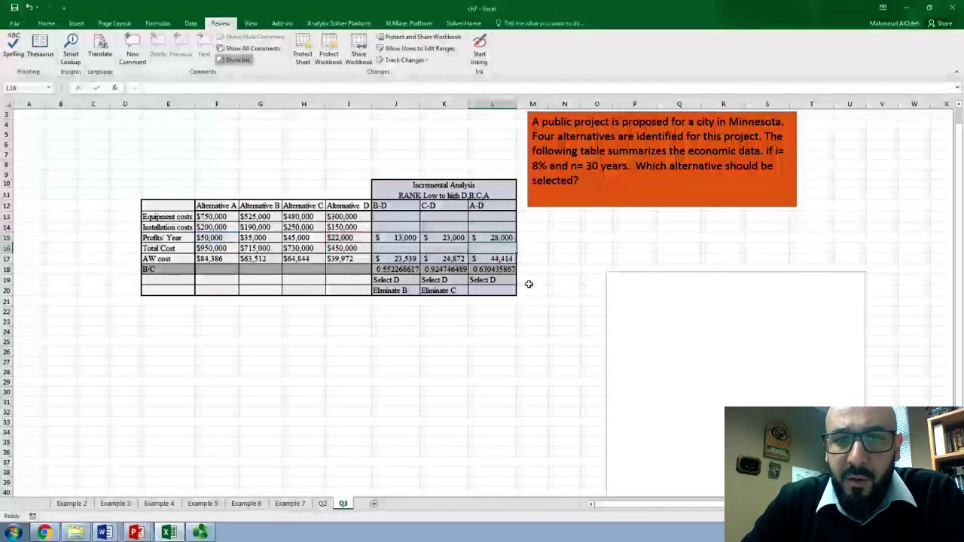
double_click(508, 259)
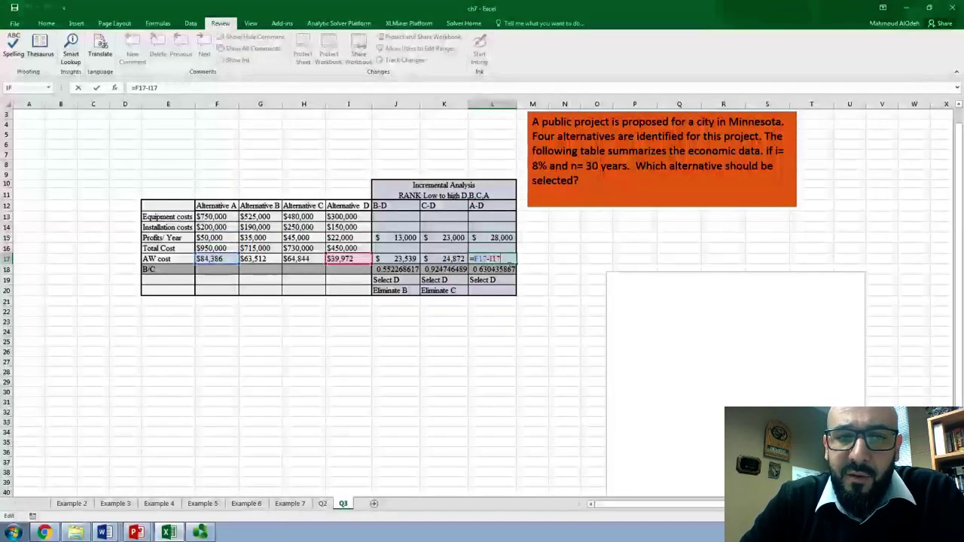
key(Return)
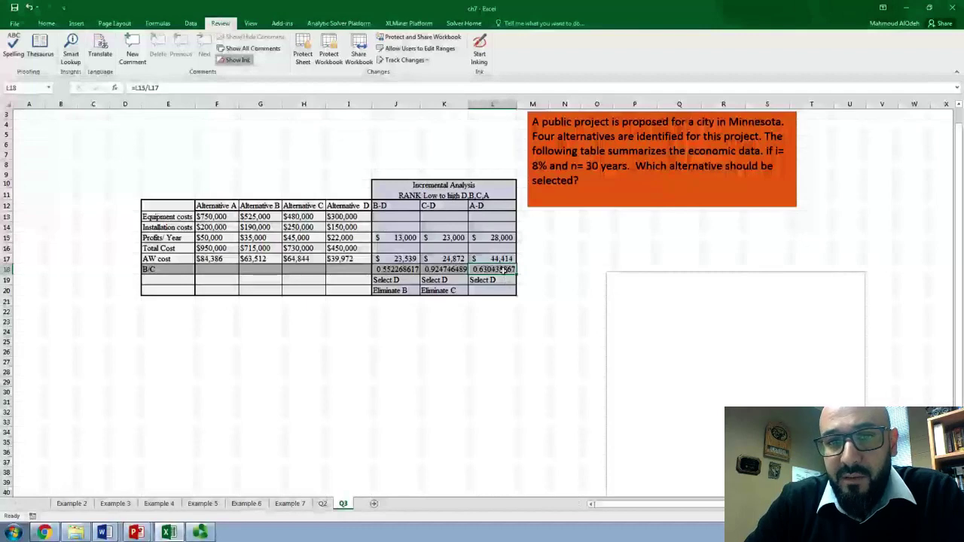
double_click(503, 270)
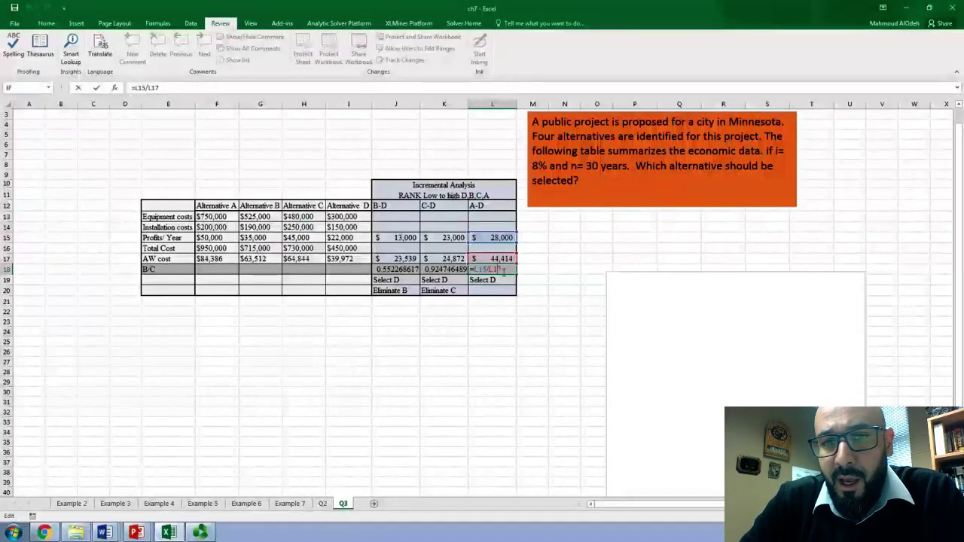
key(Return)
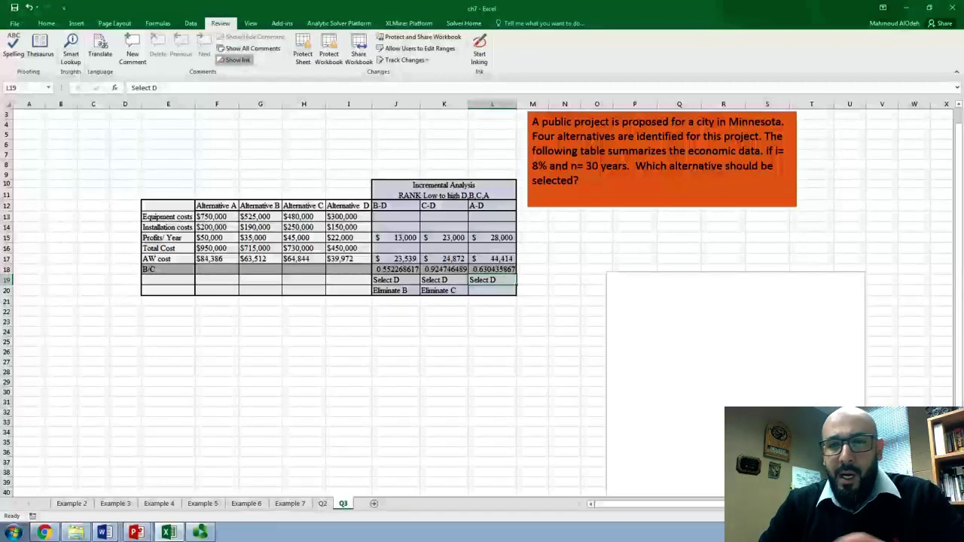
- Write the conclusion "Alternative D is the best to be selected." in the empty text box
click(740, 386)
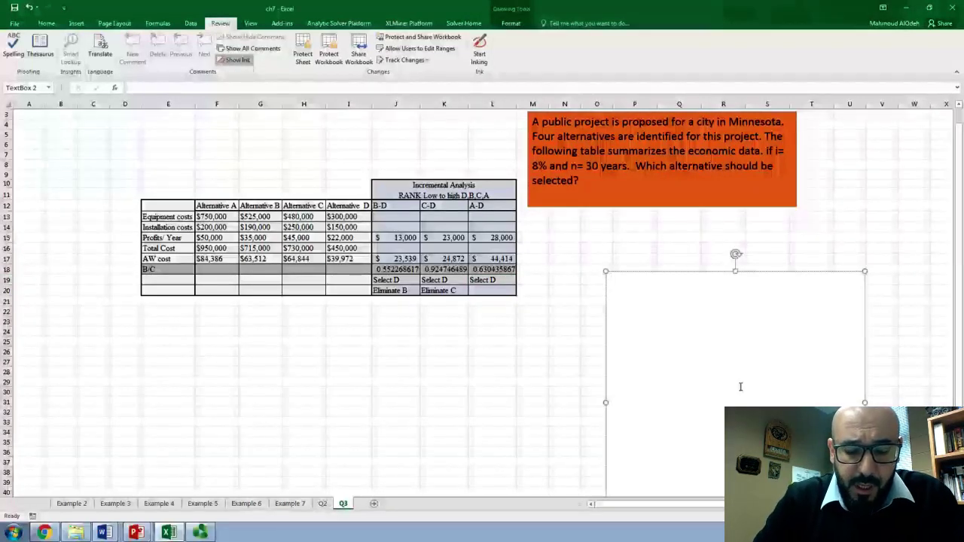
text(A)
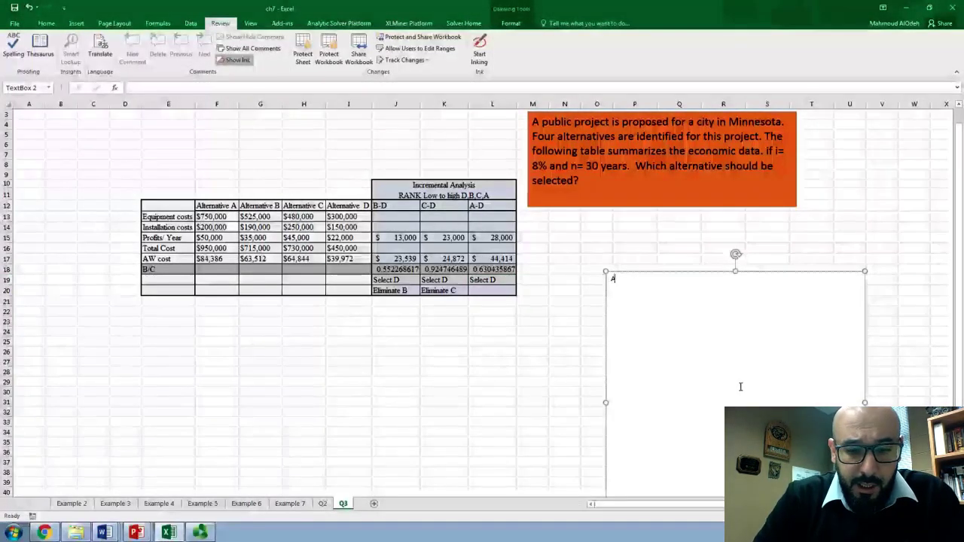
text(lternative)
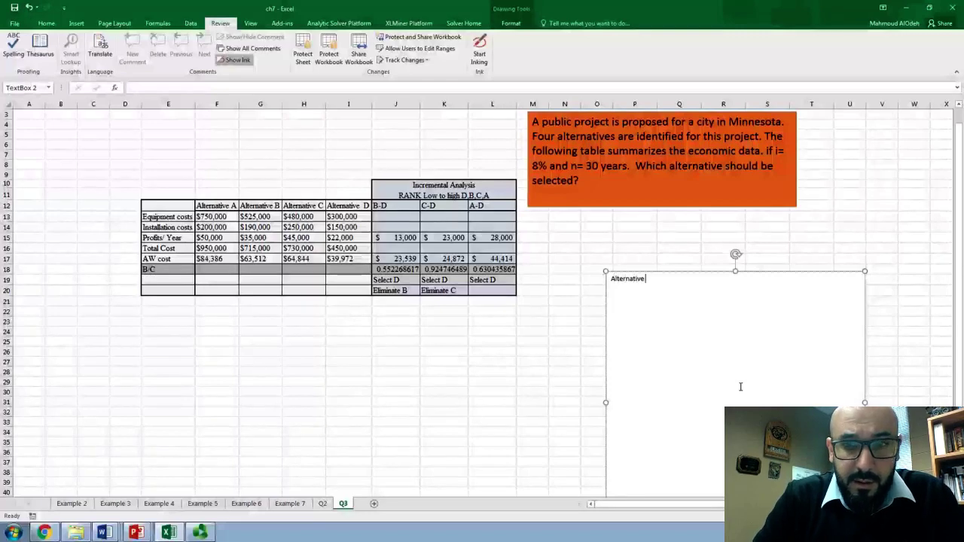
text( D)
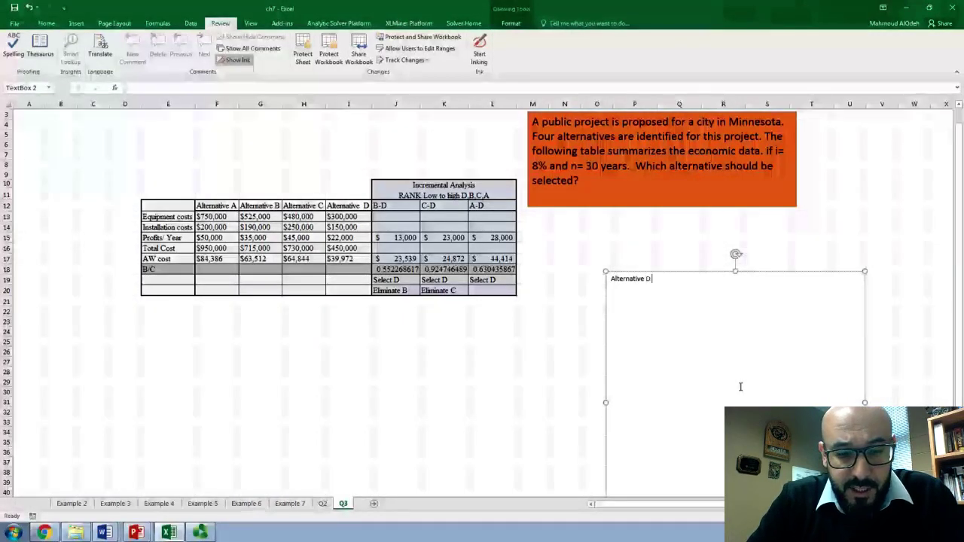
text( is the b)
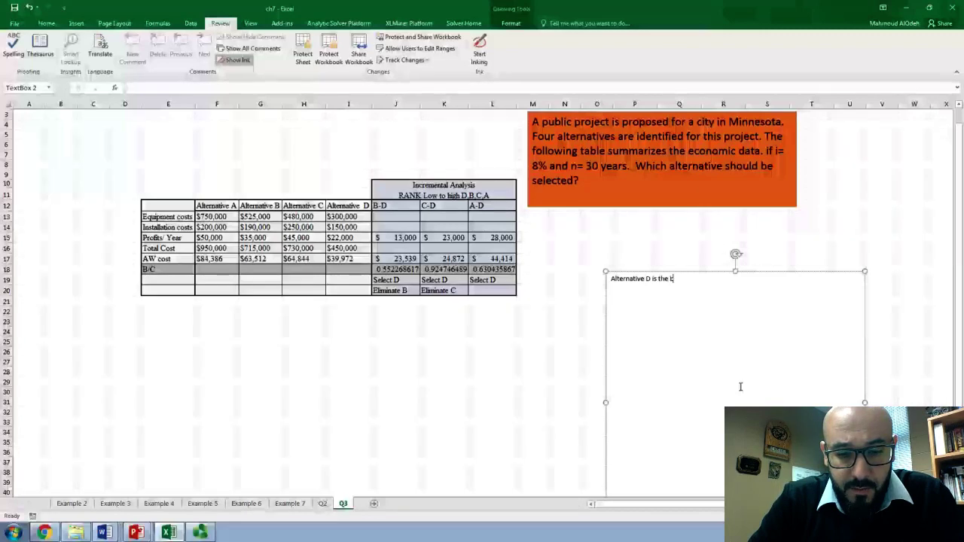
text(est alt)
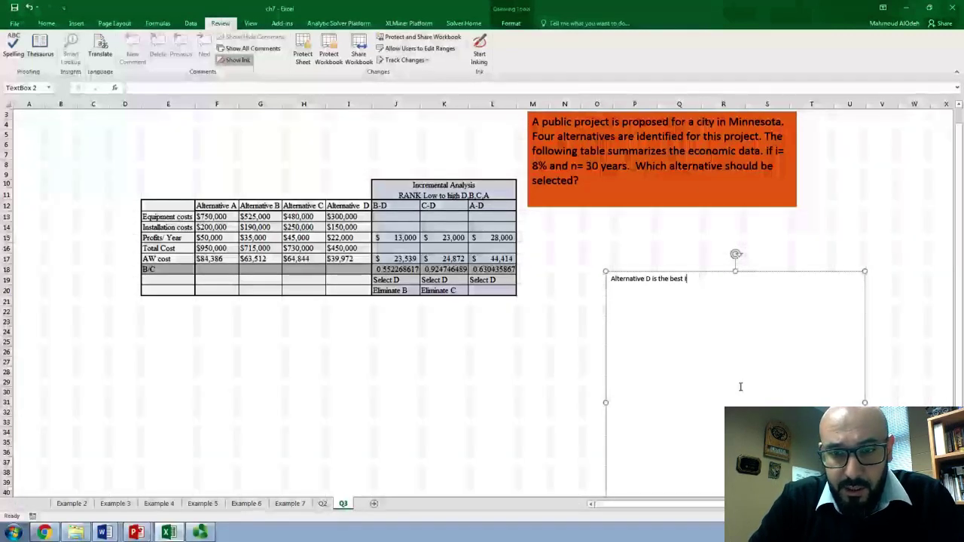
text(to be selec)
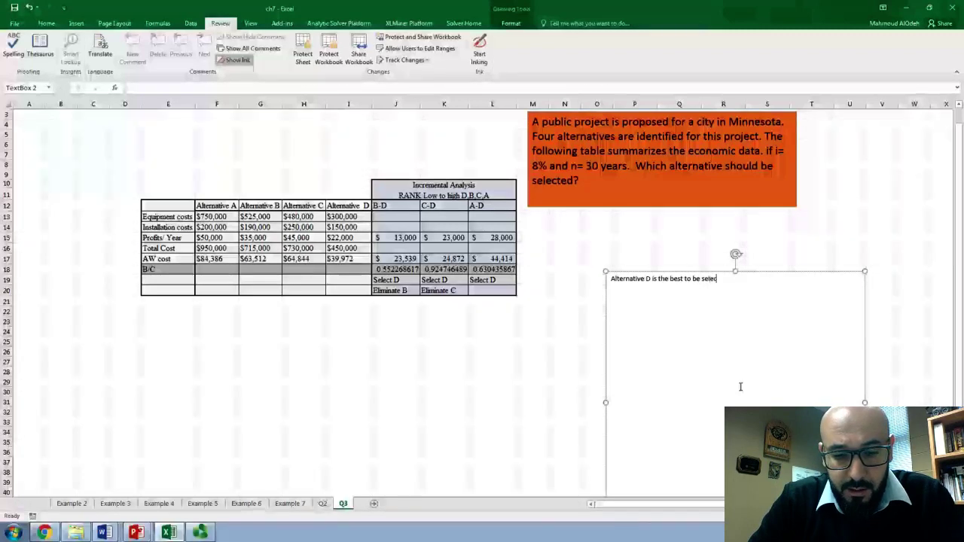
text(ted.)
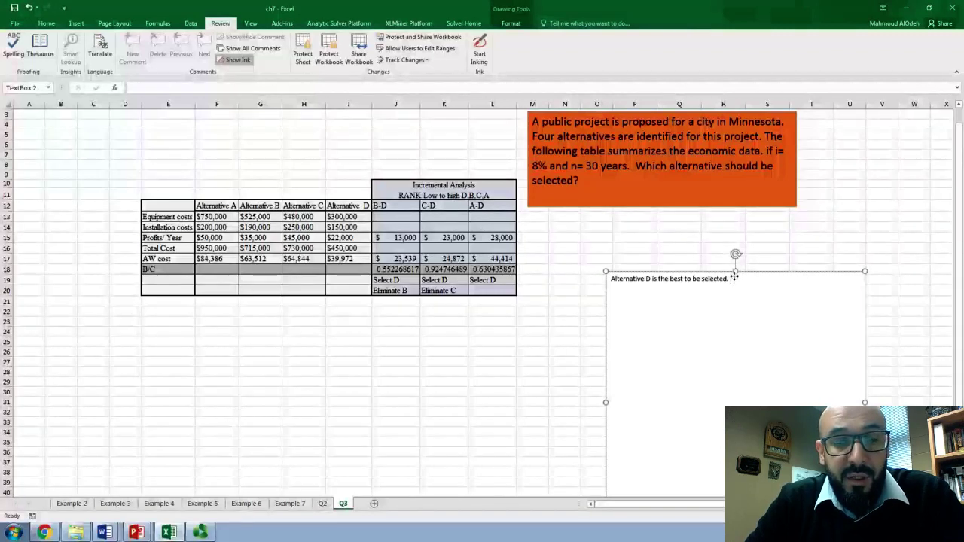
- Move the conclusion text box below the alternatives table to uncover the yearly cash flows of A, B, C and D
drag(735, 278, 339, 298)
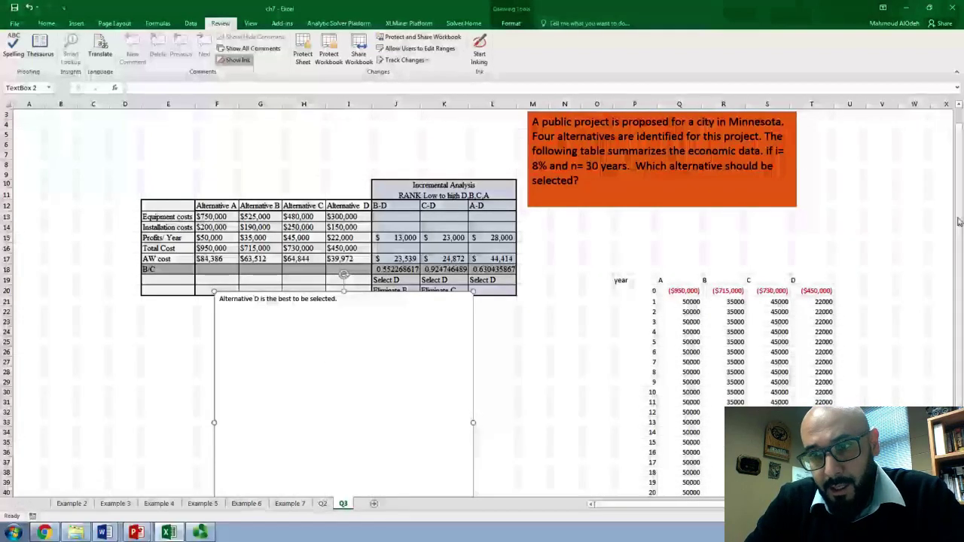
drag(960, 218, 960, 279)
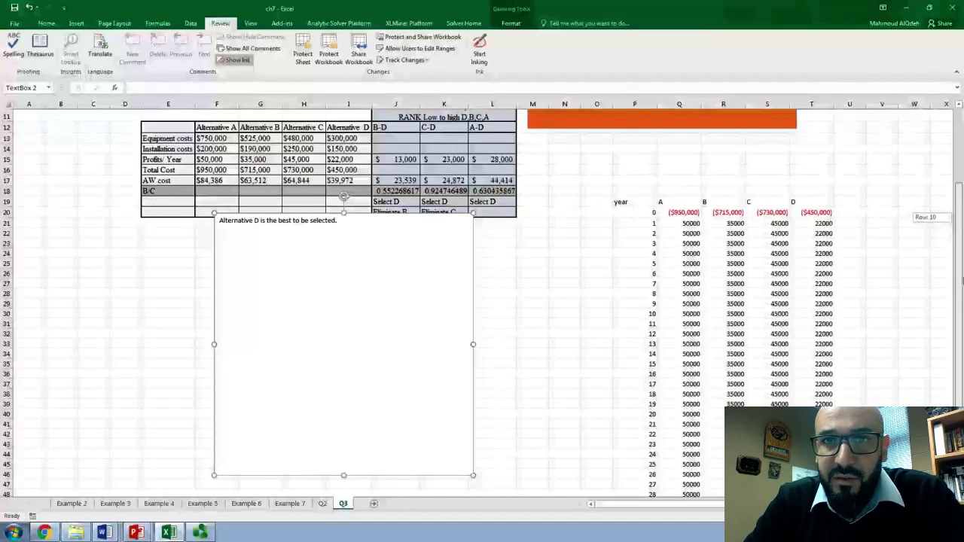
- Inspect alternative A's year-0 formula in Q20 and its NPV formula in Q51, plus alternative D's NPV formula in T51
drag(961, 280, 961, 309)
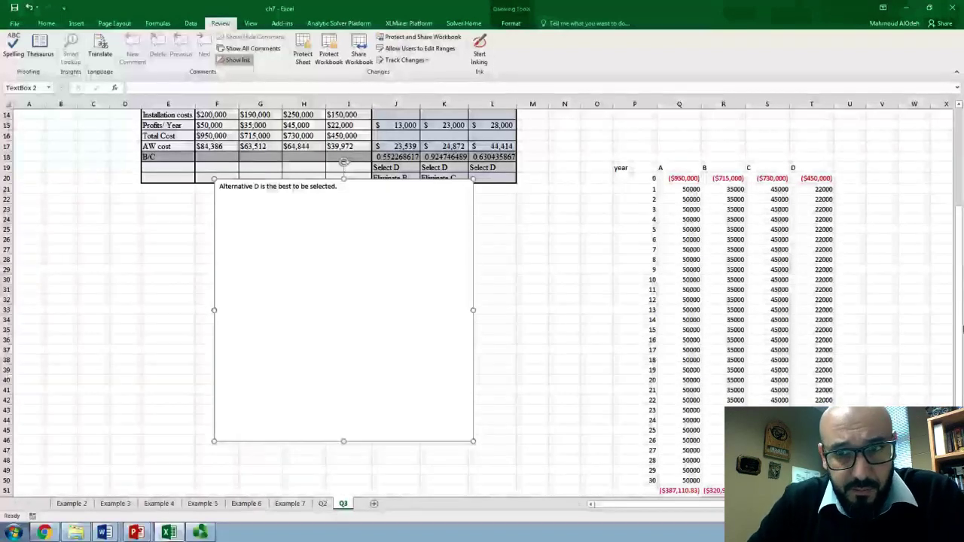
double_click(694, 177)
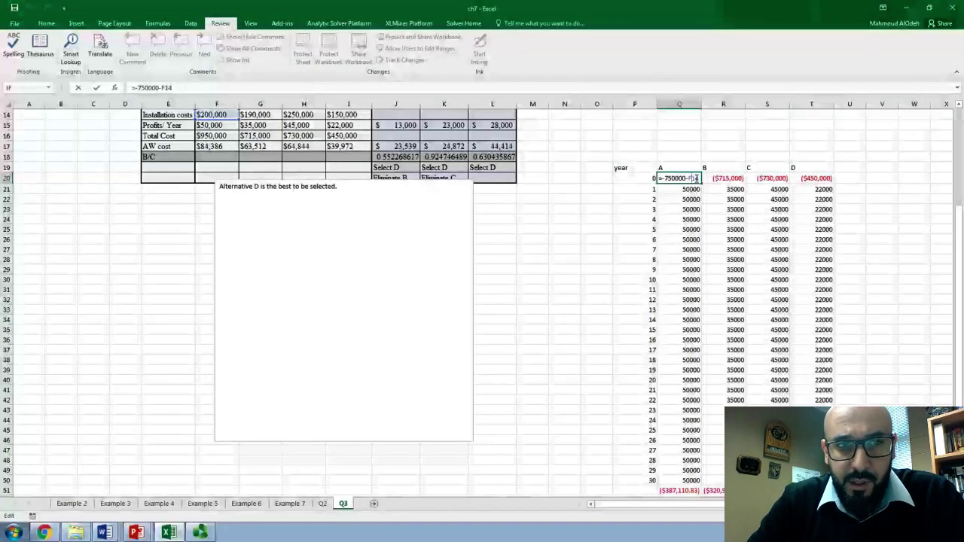
key(Return)
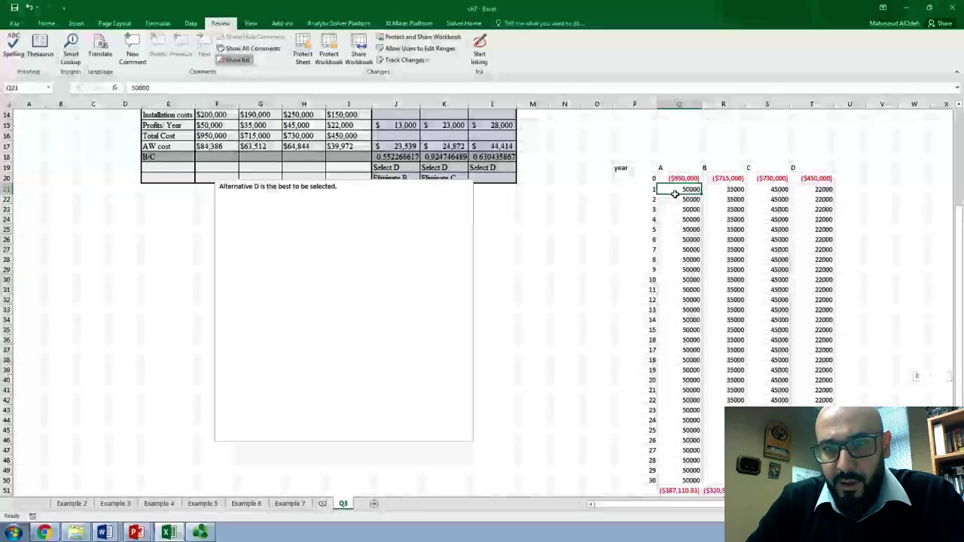
double_click(681, 493)
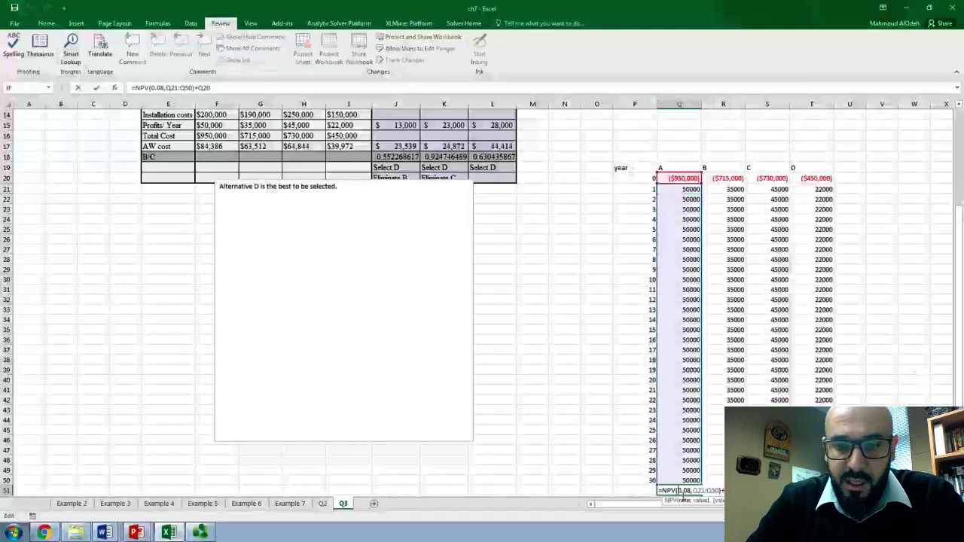
key(Return)
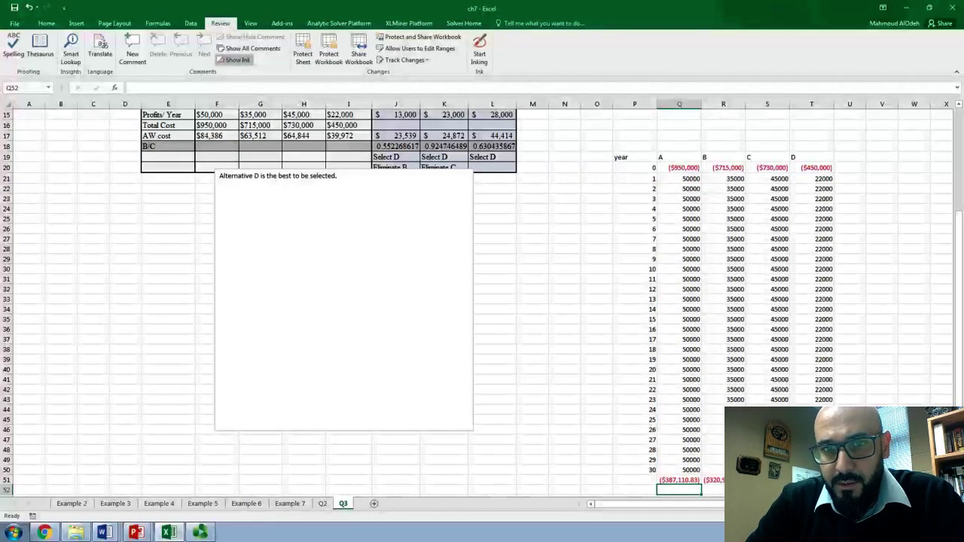
click(811, 479)
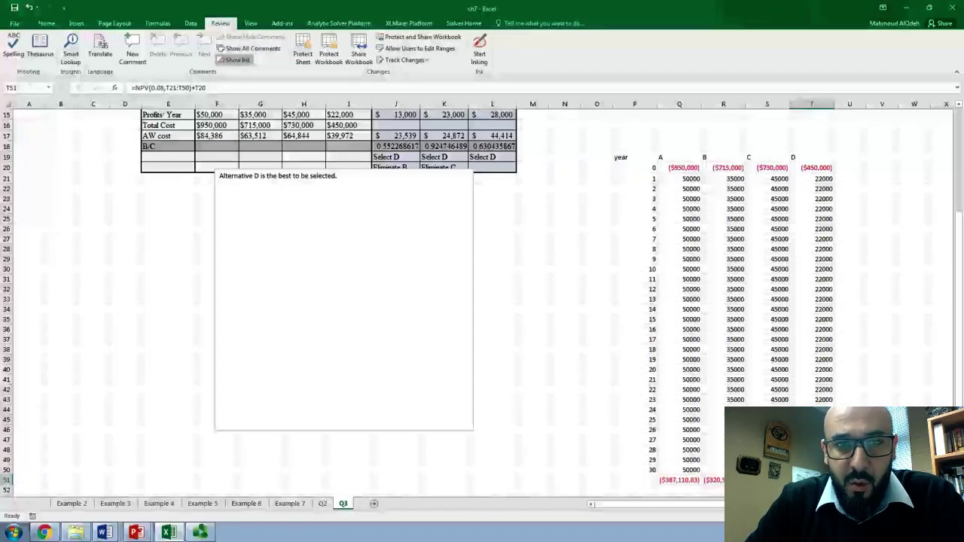
- Review the yearly cash flow table by highlighting P19:T51, from the year header through the NPV row, and clear the selection
scroll(482, 301, up, 3)
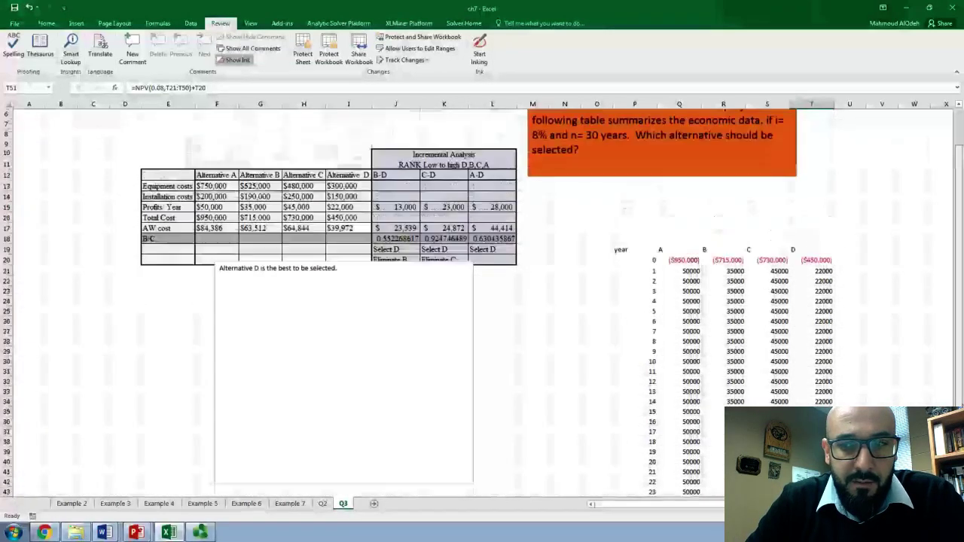
scroll(482, 301, down, 1)
scroll(482, 301, down, 1)
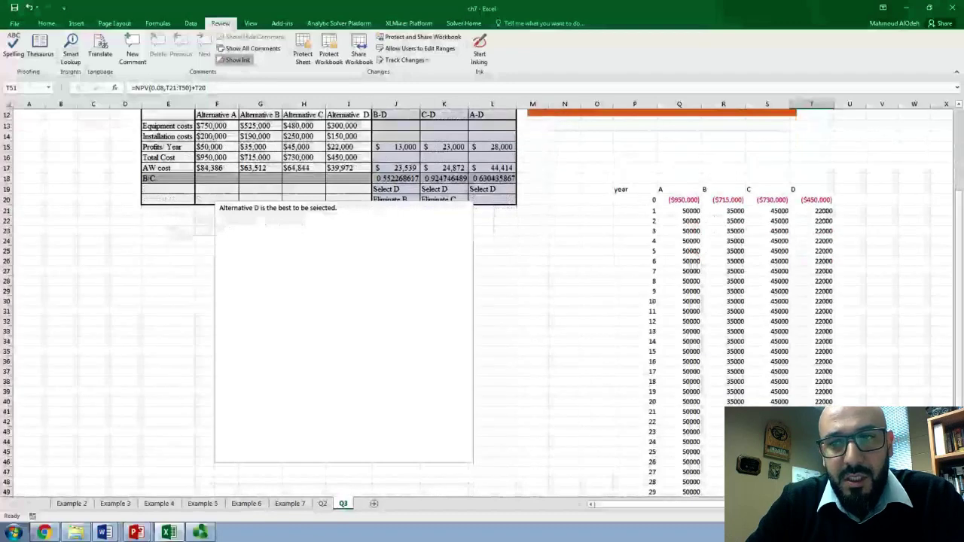
scroll(482, 301, down, 1)
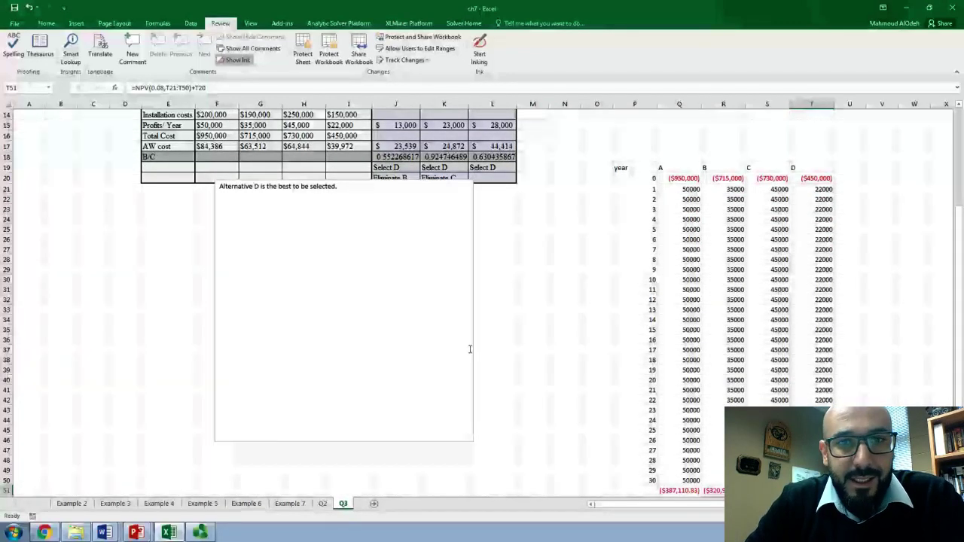
drag(620, 167, 821, 482)
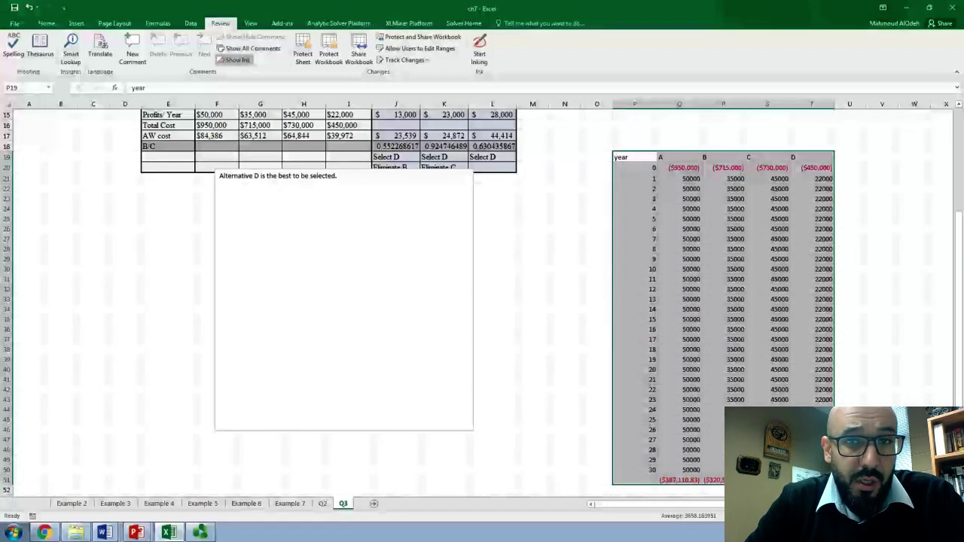
click(606, 379)
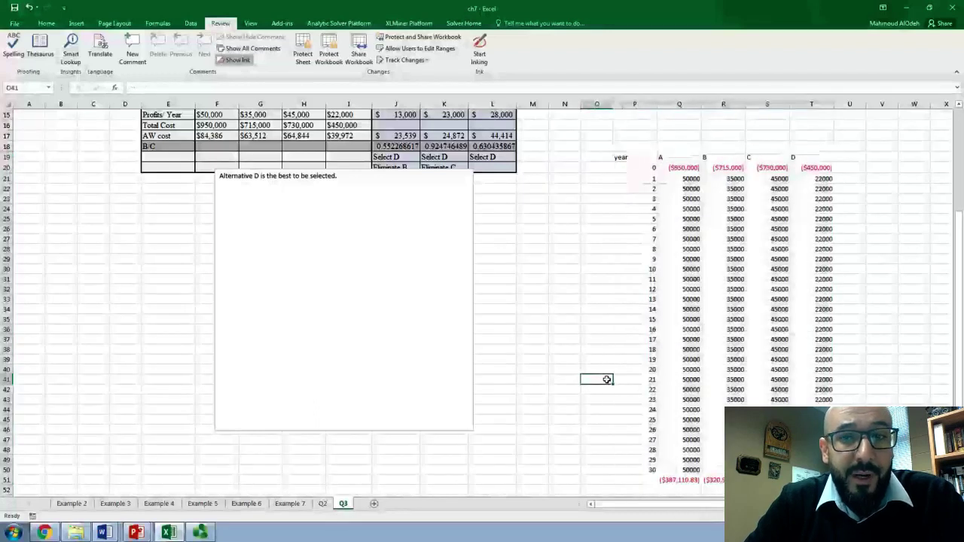
- Move the conclusion text box over the yearly cash flow table, beneath the orange problem statement, clear of the alternatives table
click(475, 334)
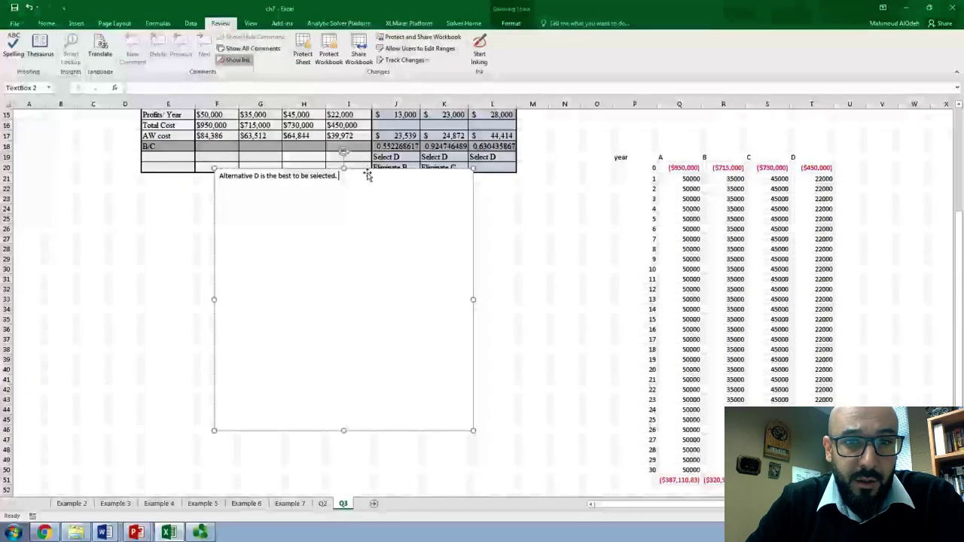
drag(380, 173, 761, 157)
drag(959, 373, 959, 301)
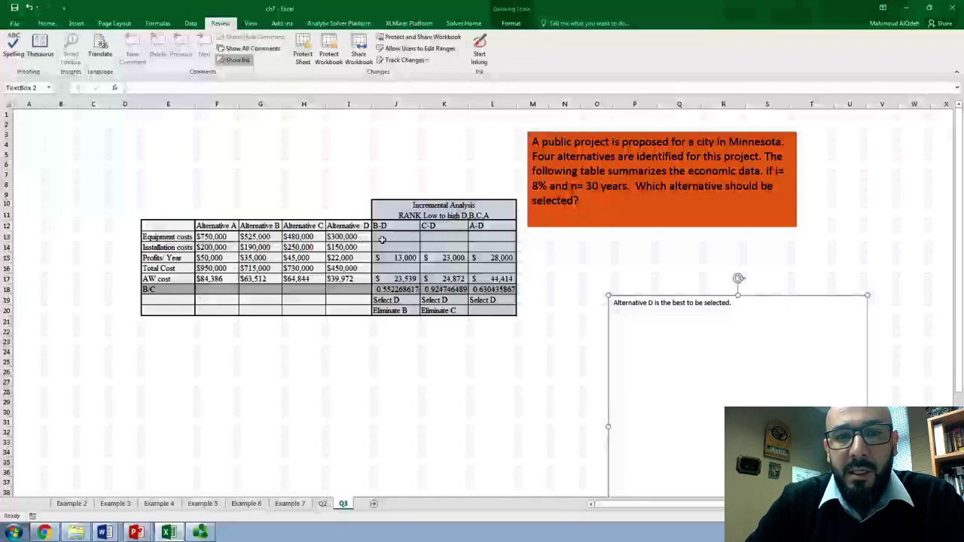
- Examine the low-to-high ranking of the alternatives in the Incremental Analysis heading cell J10
click(422, 216)
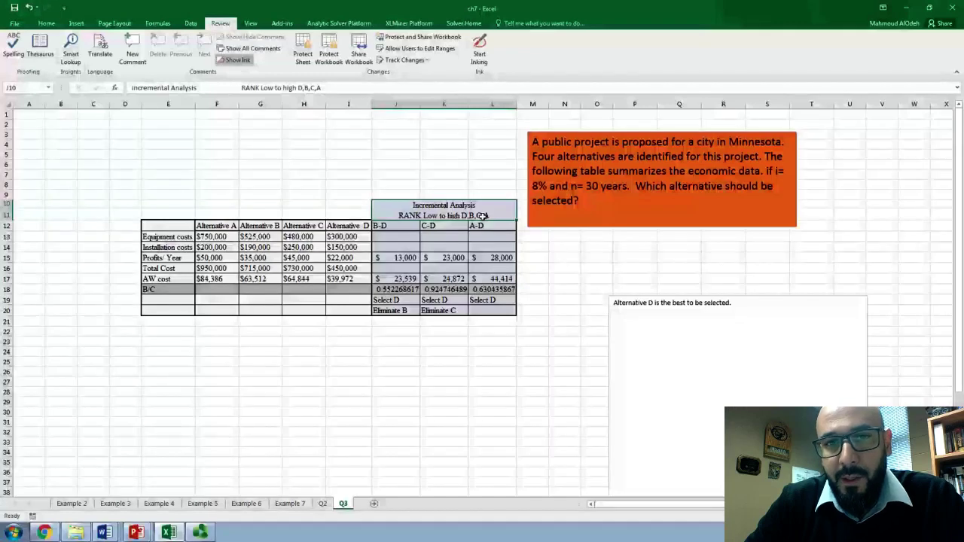
mouse_move(199, 532)
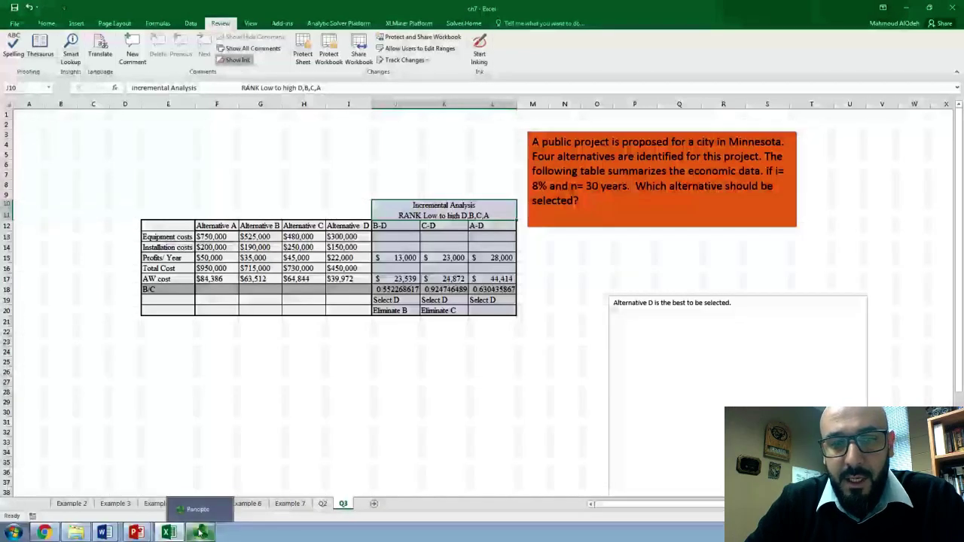